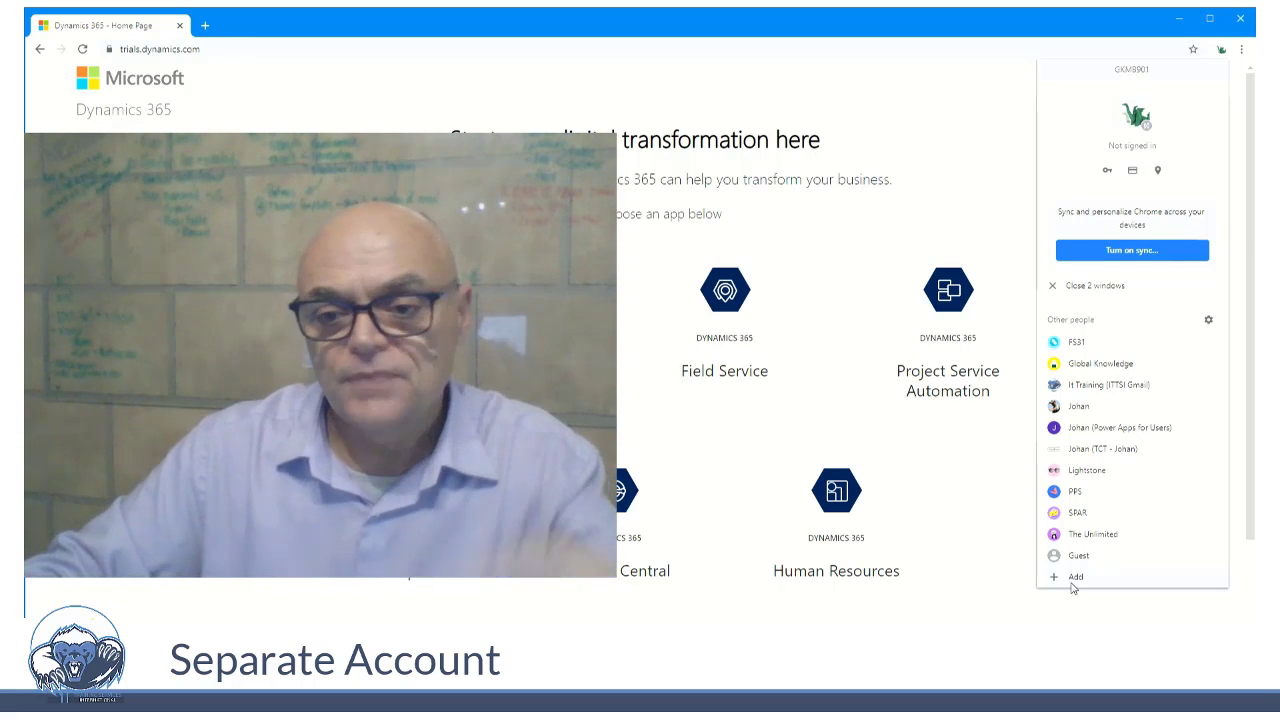
- Add a new browser profile named "Trail Person" with the panda avatar and no desktop shortcut
click(1075, 578)
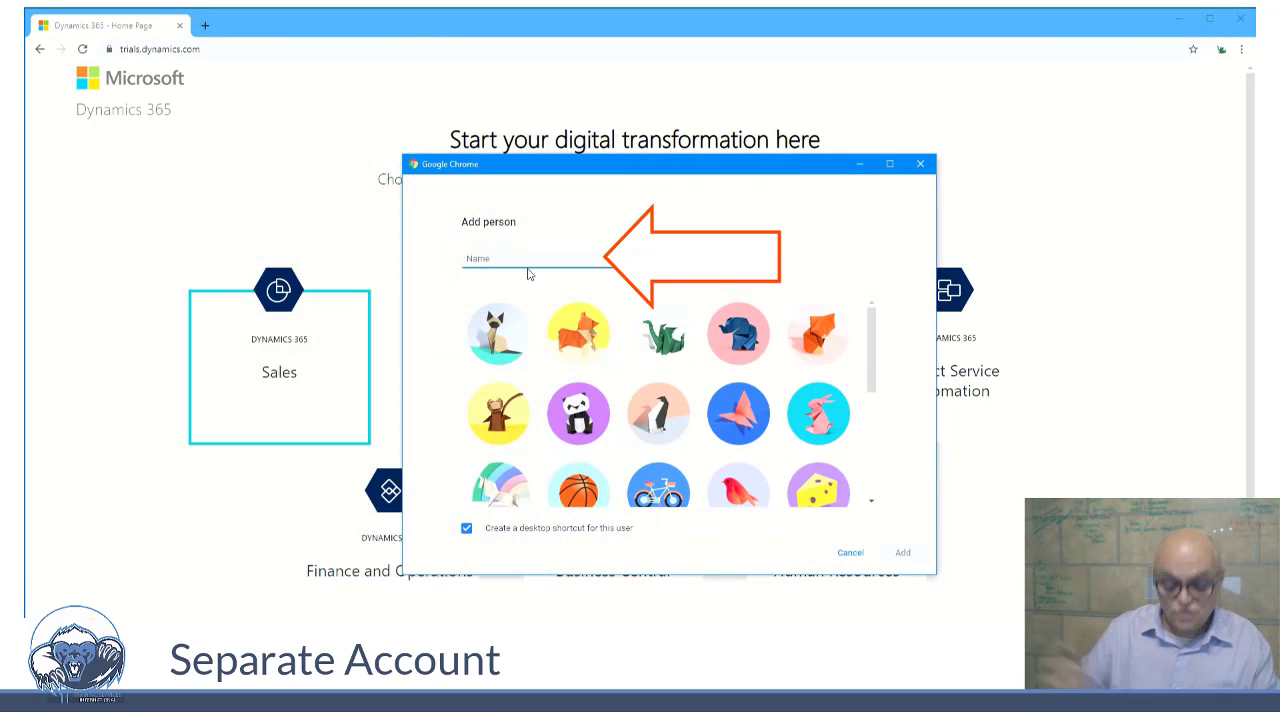
text(Trail)
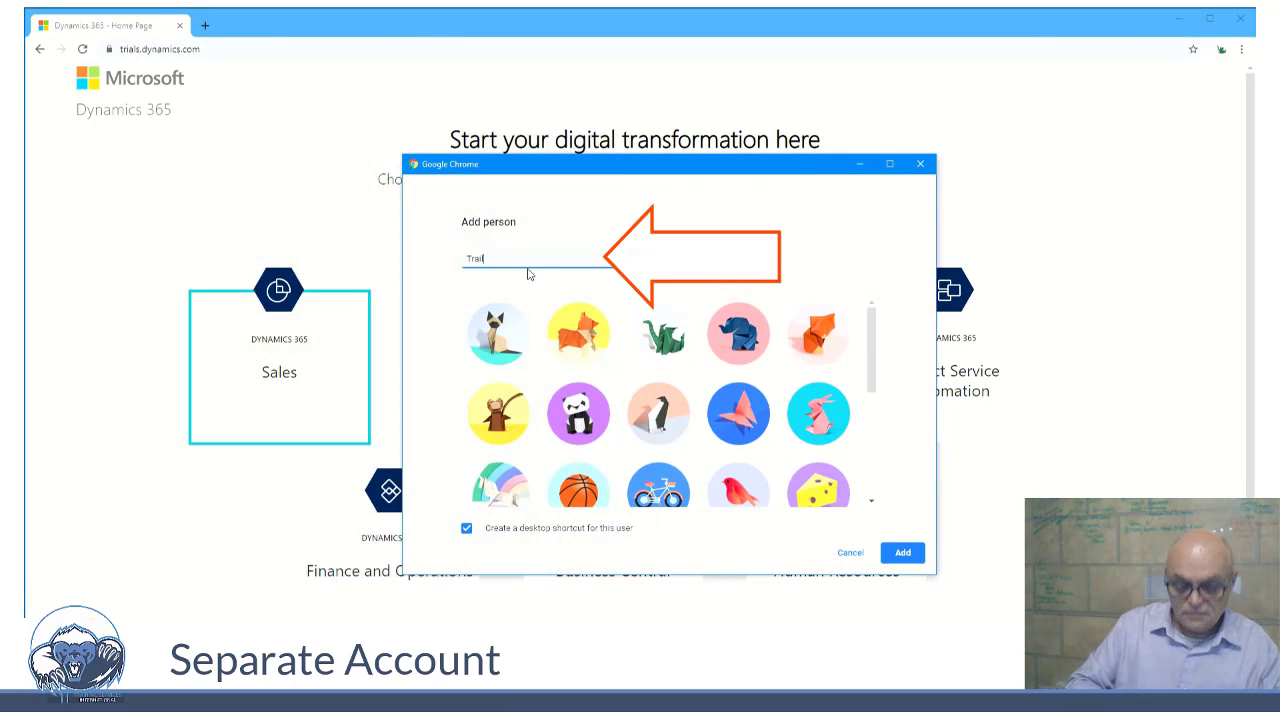
text( Person)
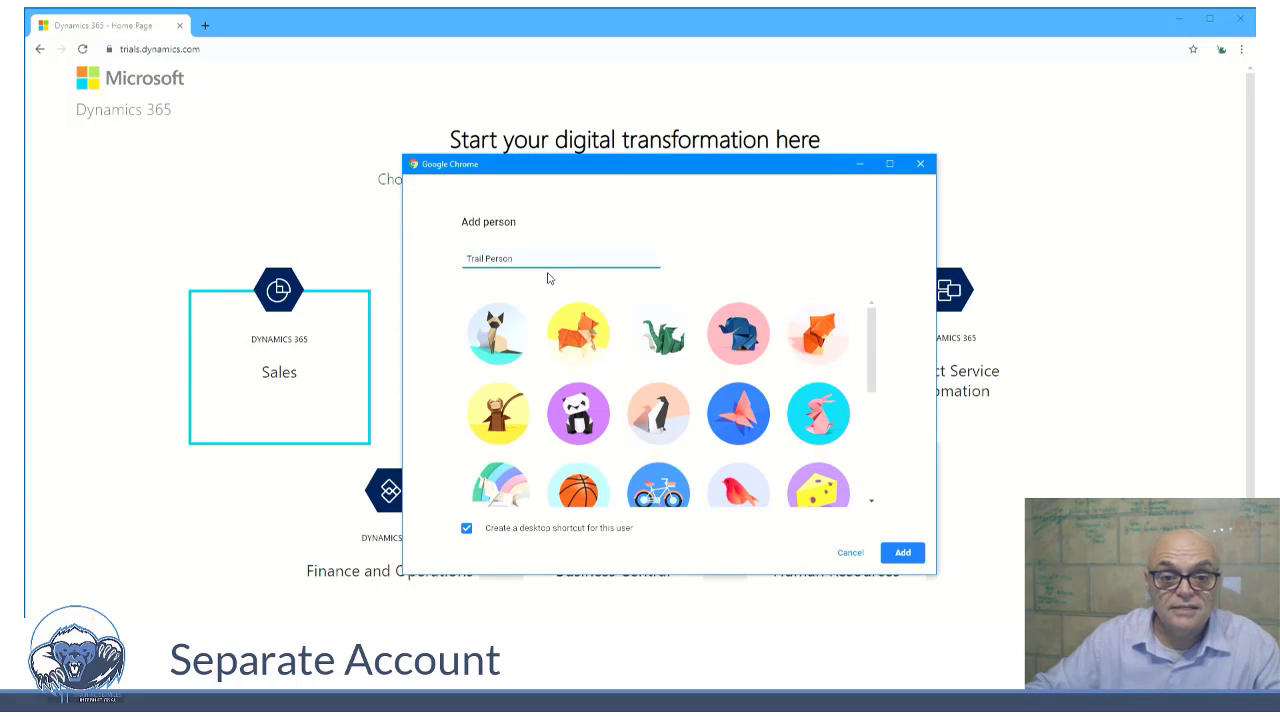
click(467, 531)
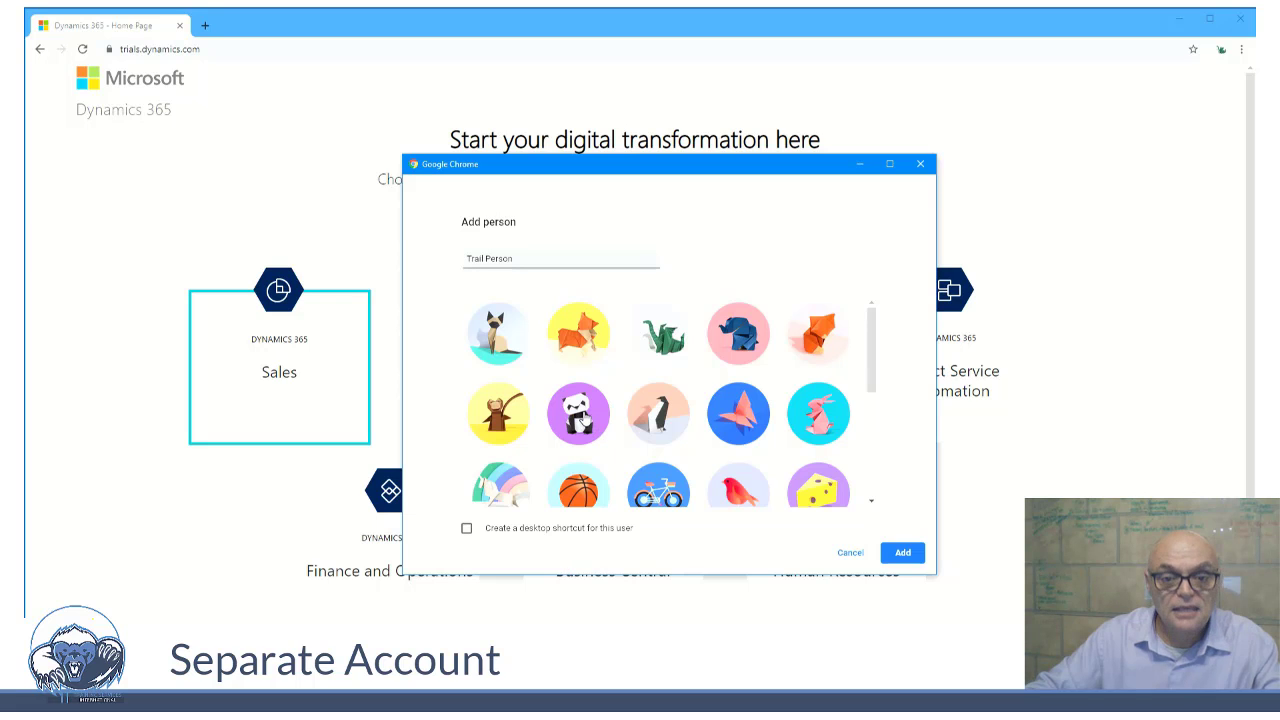
click(577, 413)
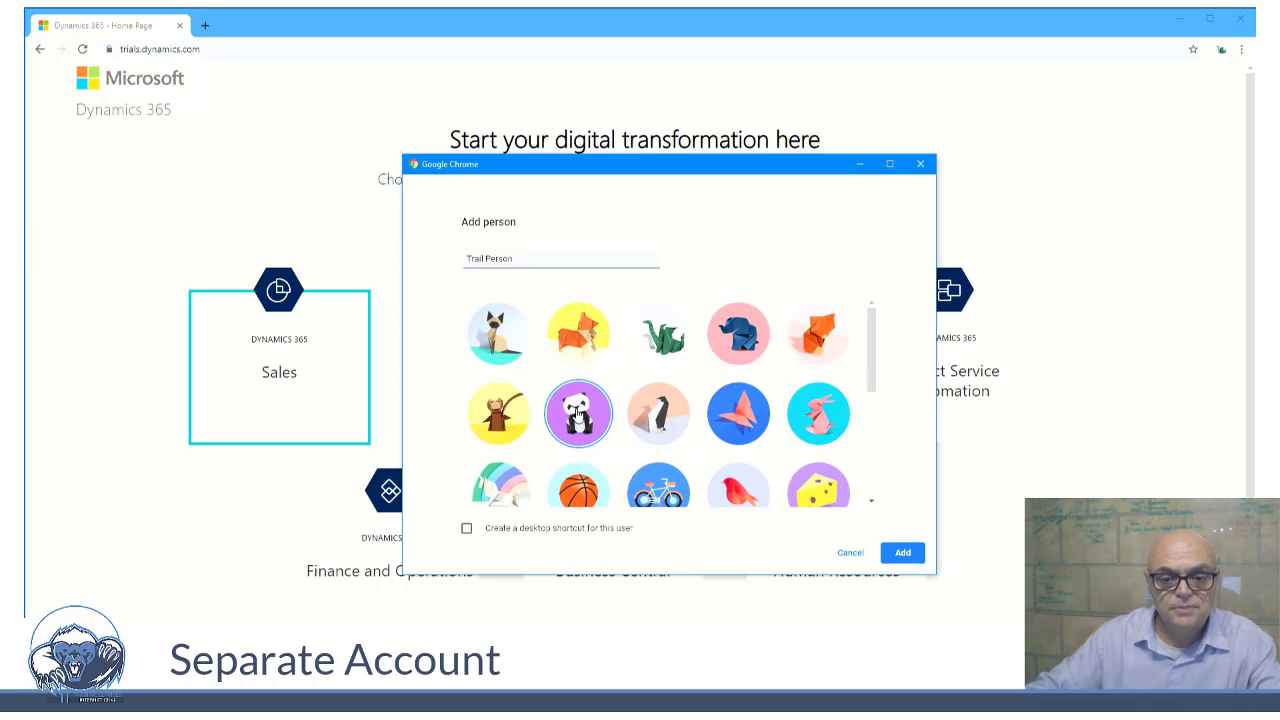
click(902, 554)
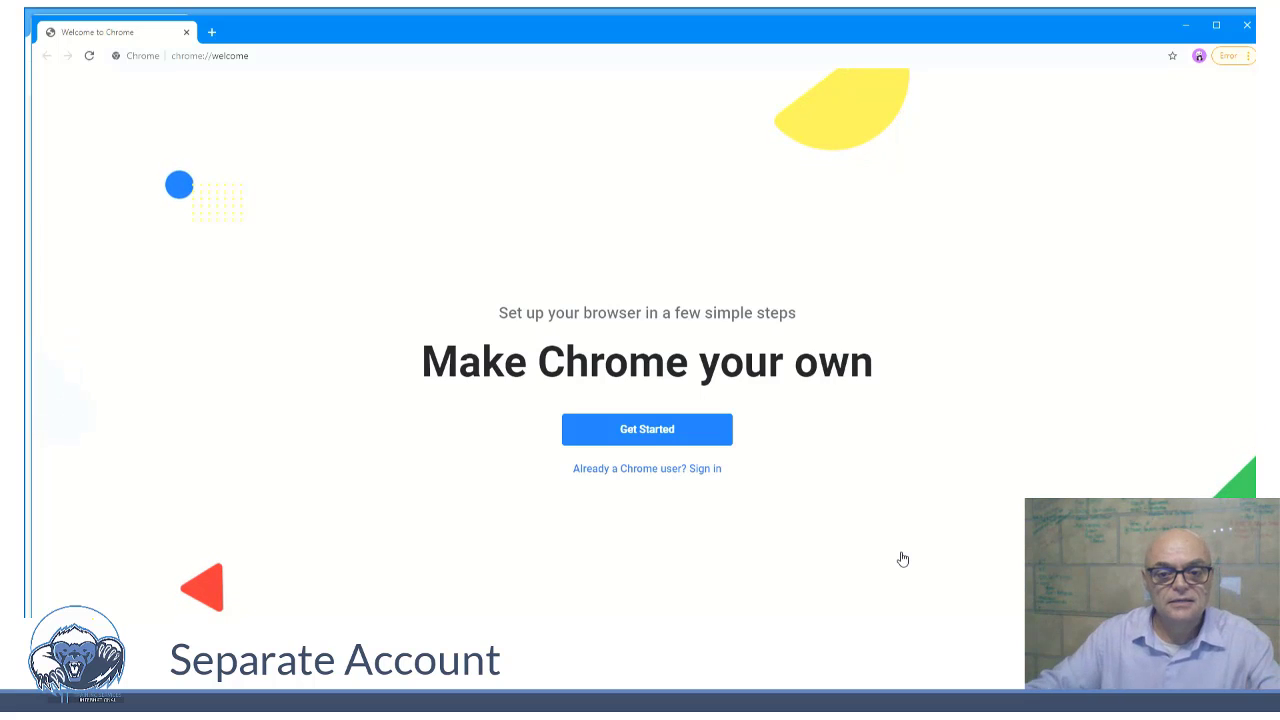
- Open a new tab and close the Welcome to Chrome tab
click(211, 36)
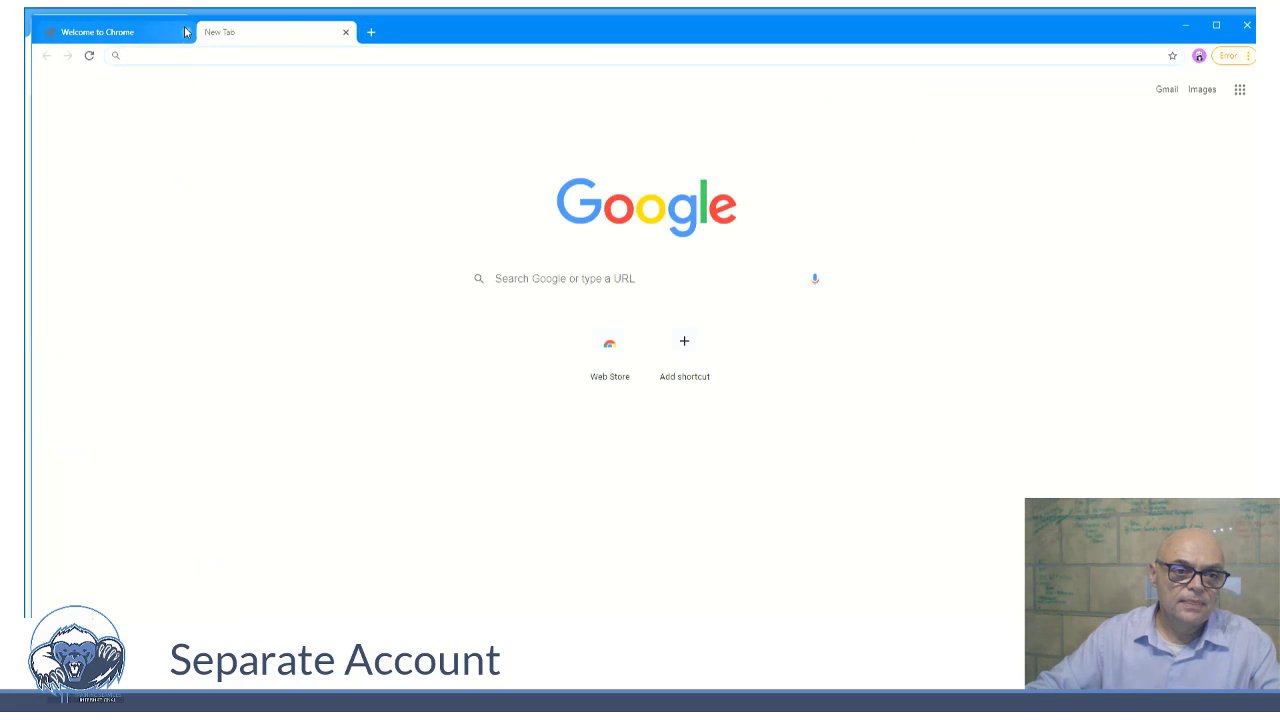
click(180, 32)
click(185, 32)
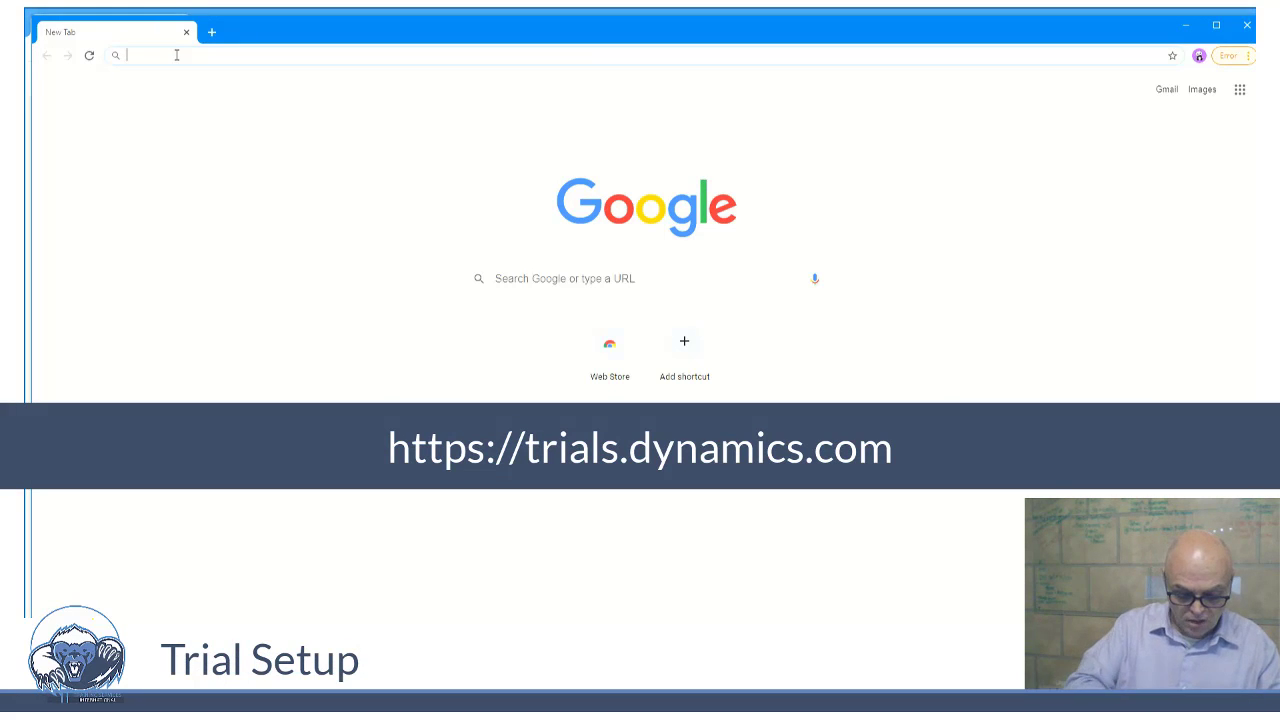
- Go to trials.dynamics.com
text(trial)
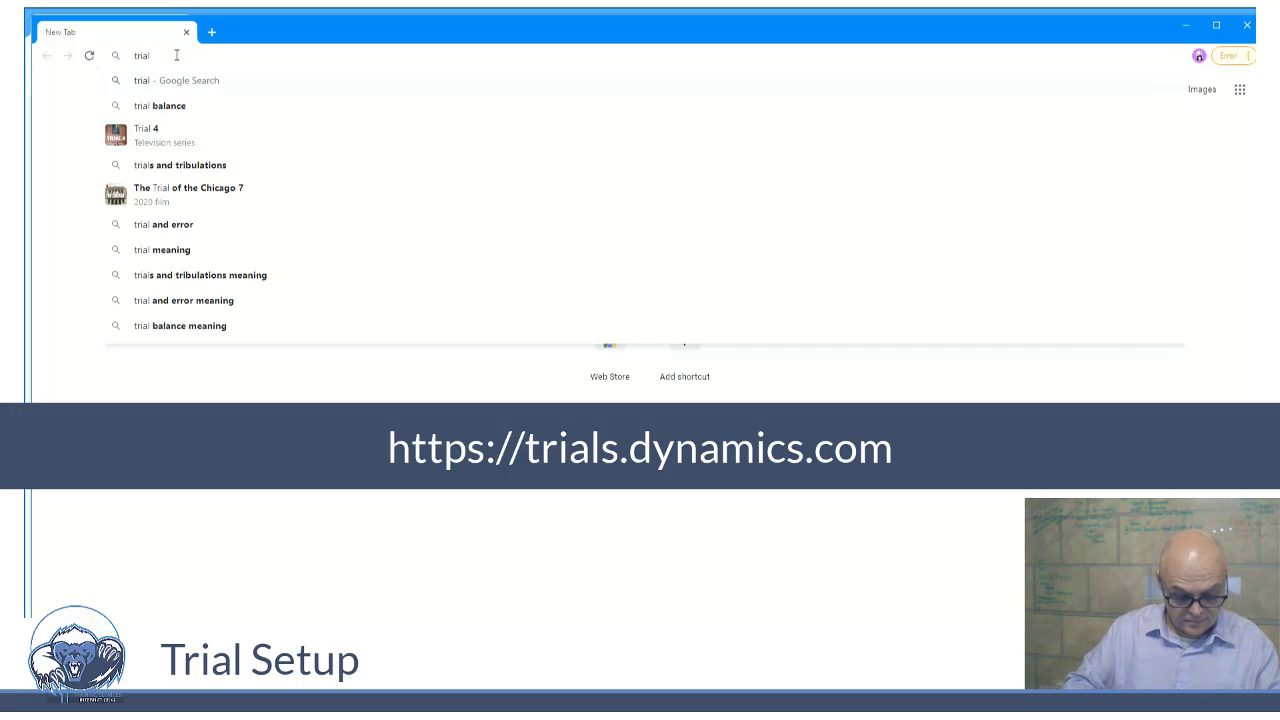
text(s.dyn)
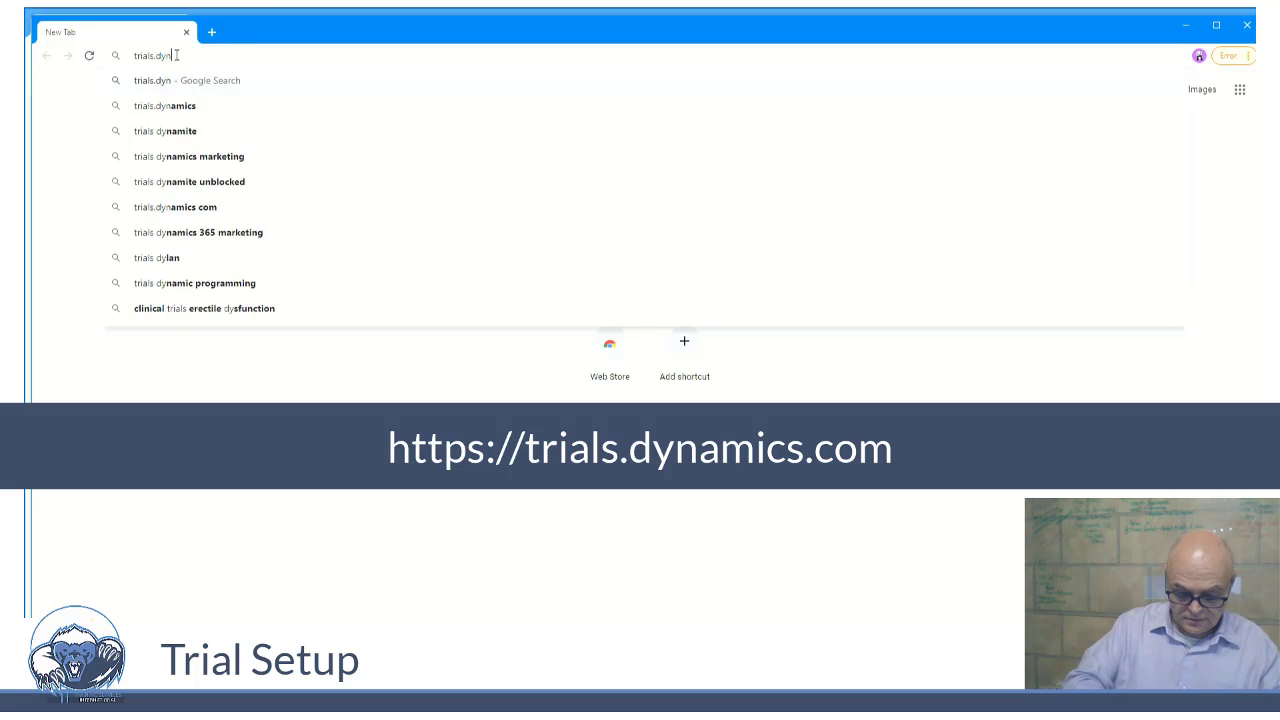
text(amics.com)
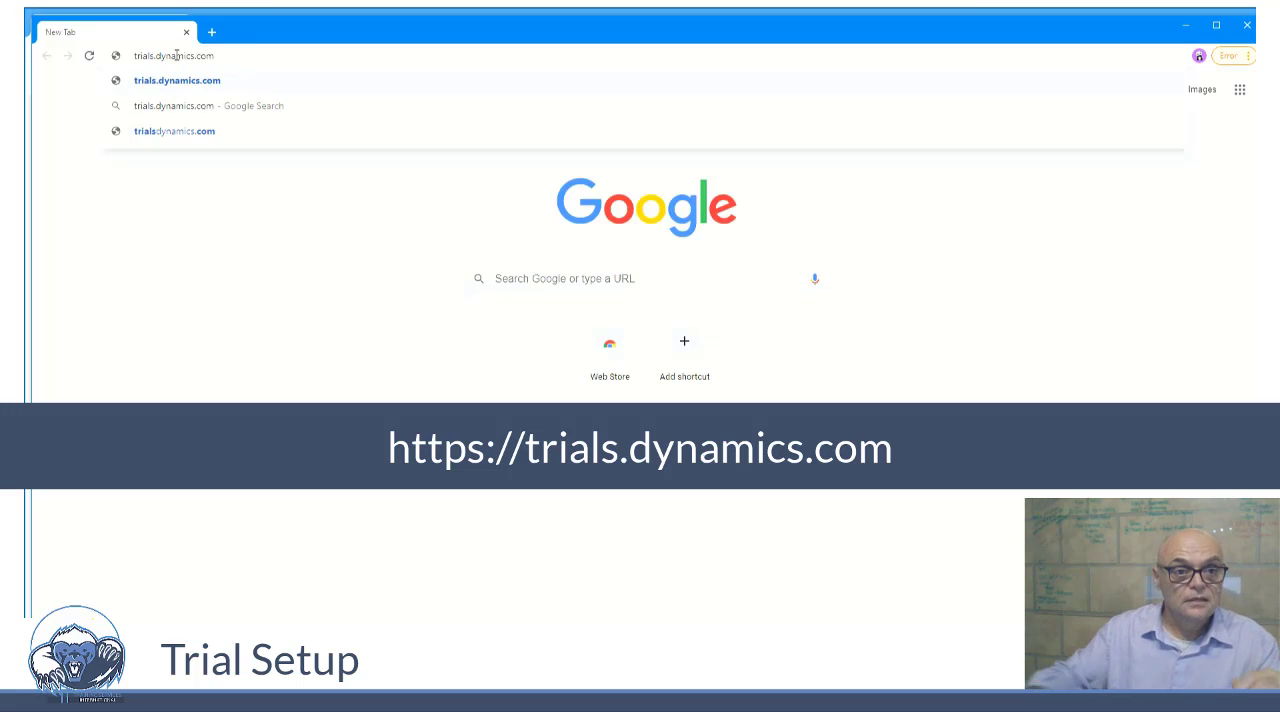
key(Return)
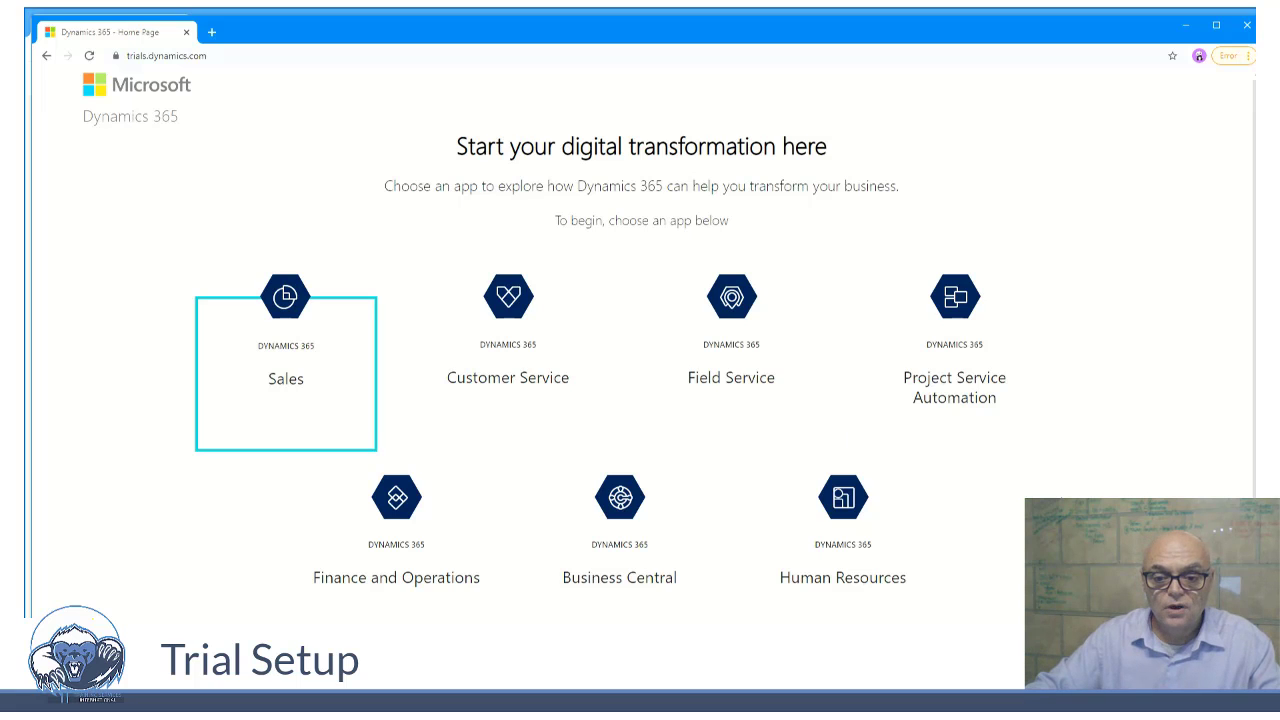
- Start the sign-up for a customer trial, declining the partner sign-in and continuing to sign up
scroll(397, 169, down, 2)
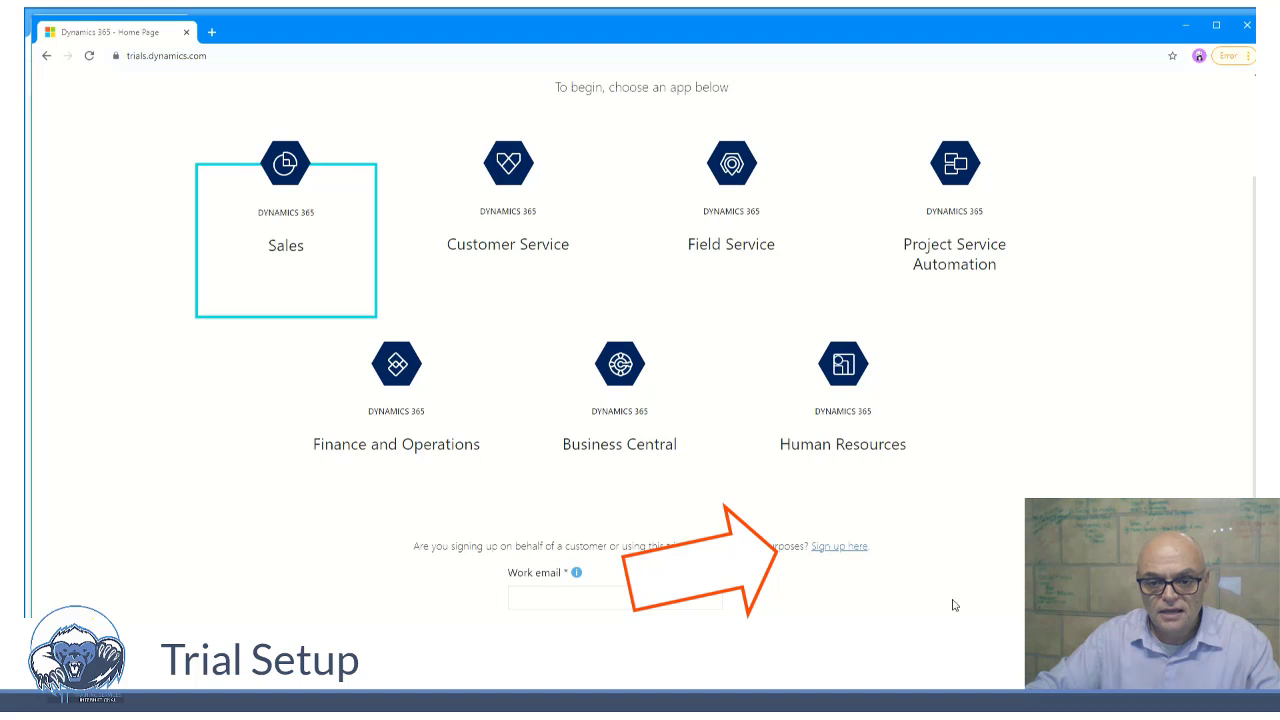
click(838, 547)
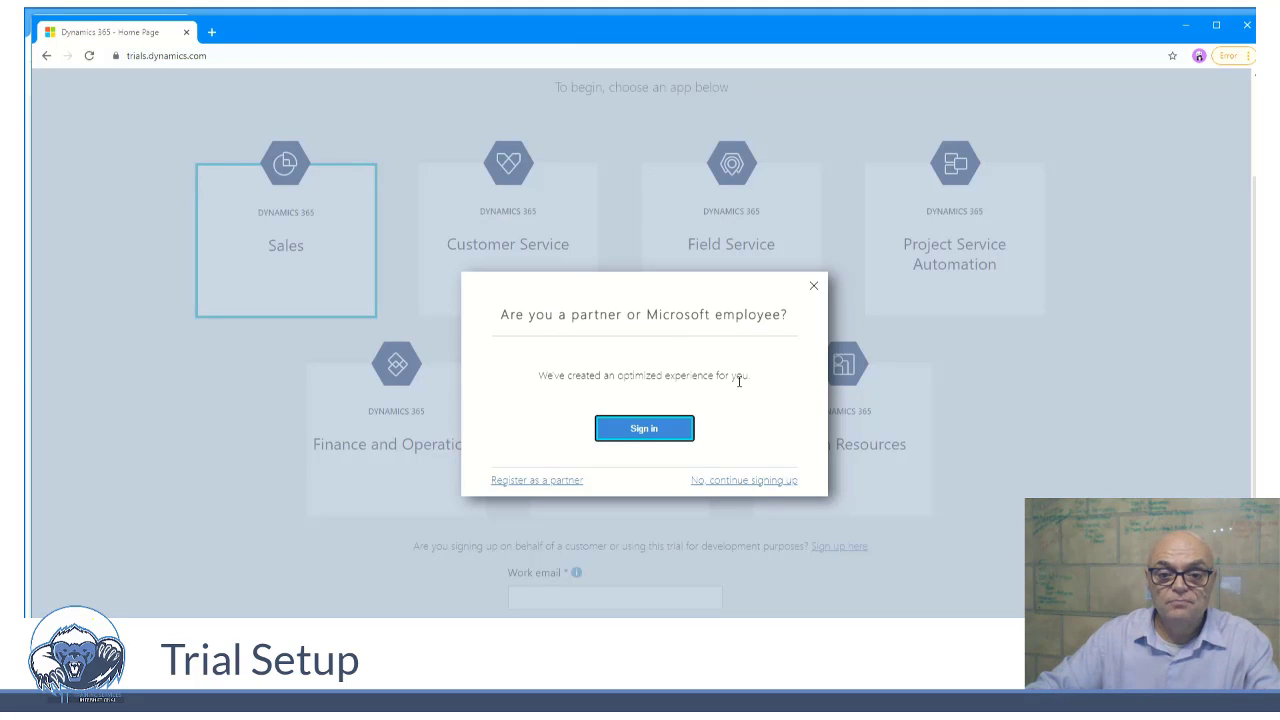
click(742, 483)
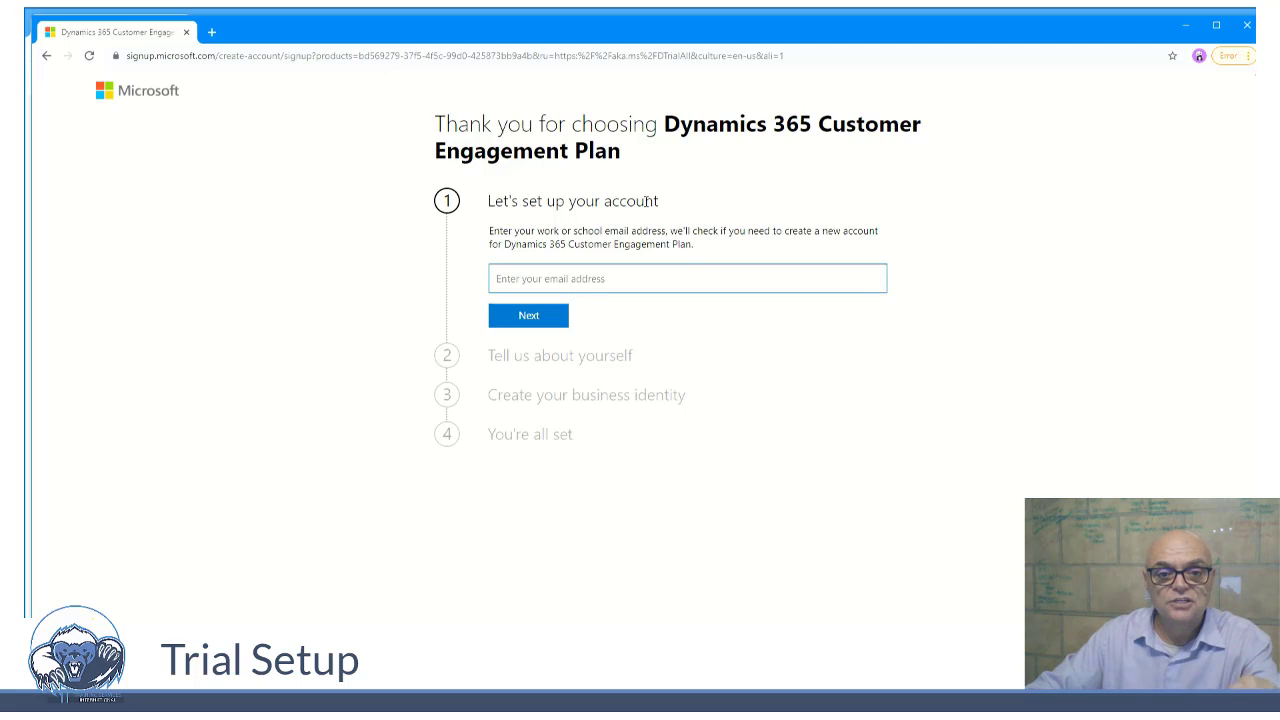
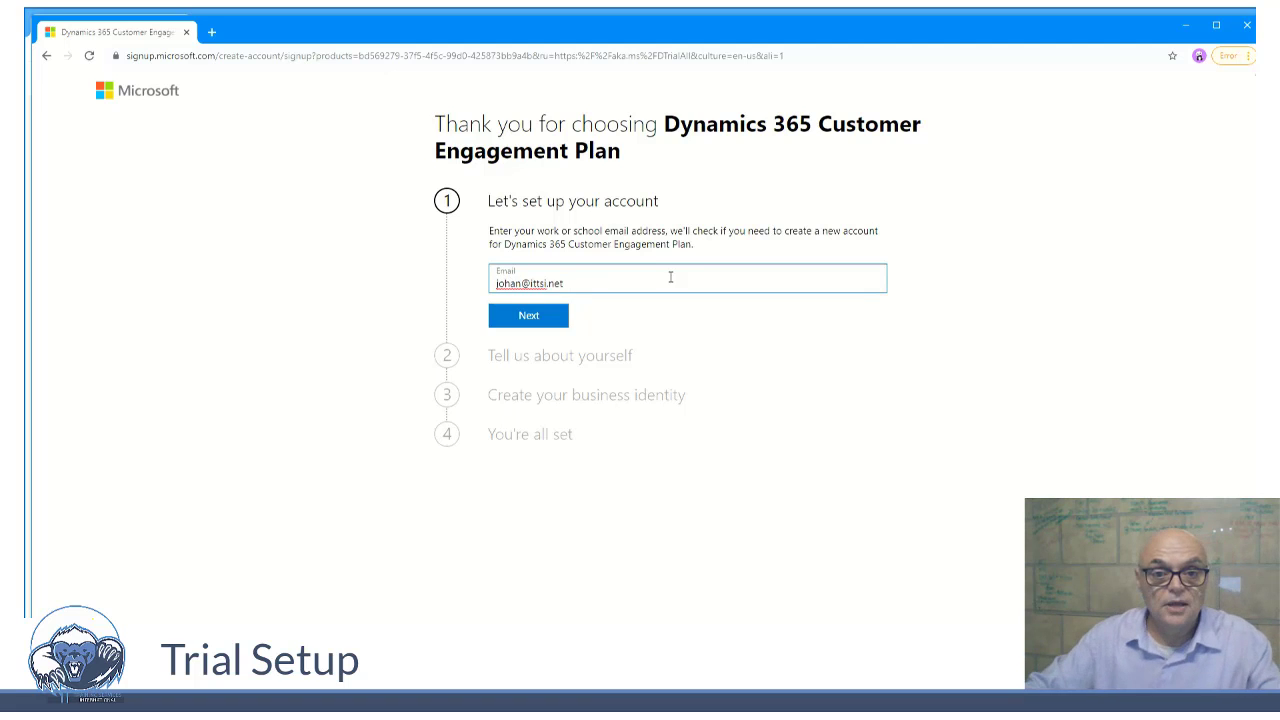
- Enter the work email address and choose to create a new account instead of signing in
click(541, 325)
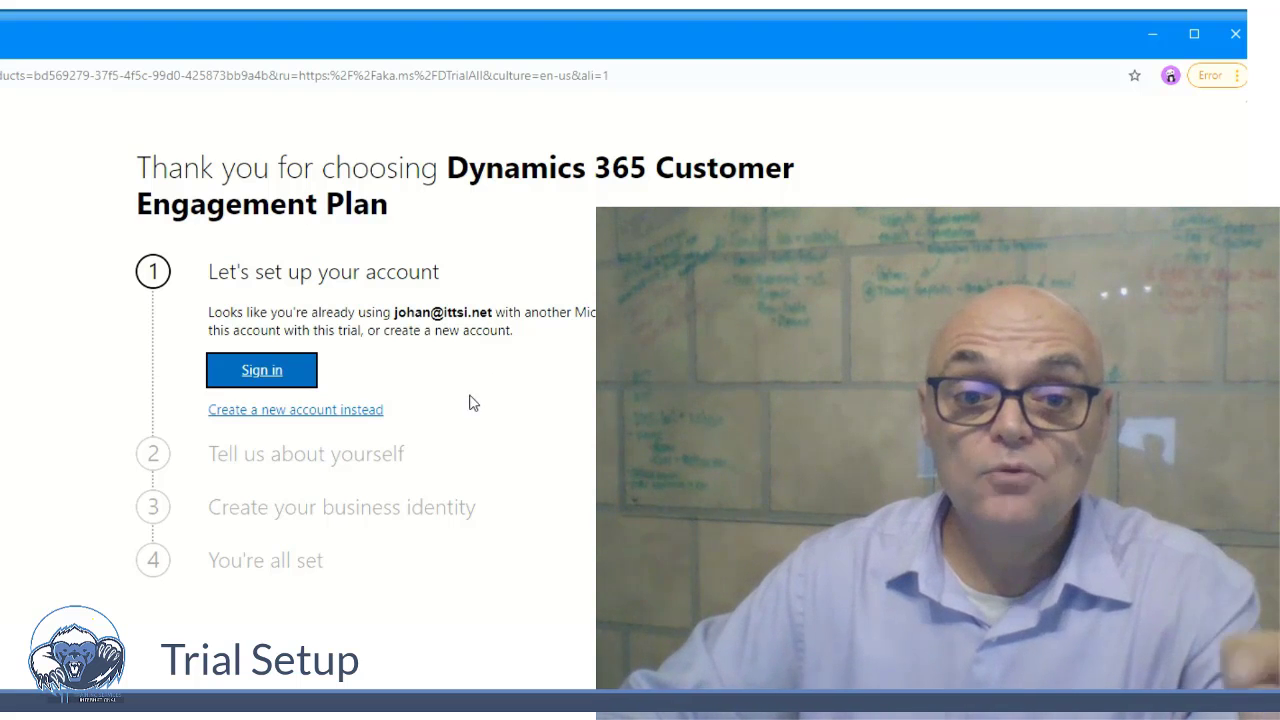
click(366, 412)
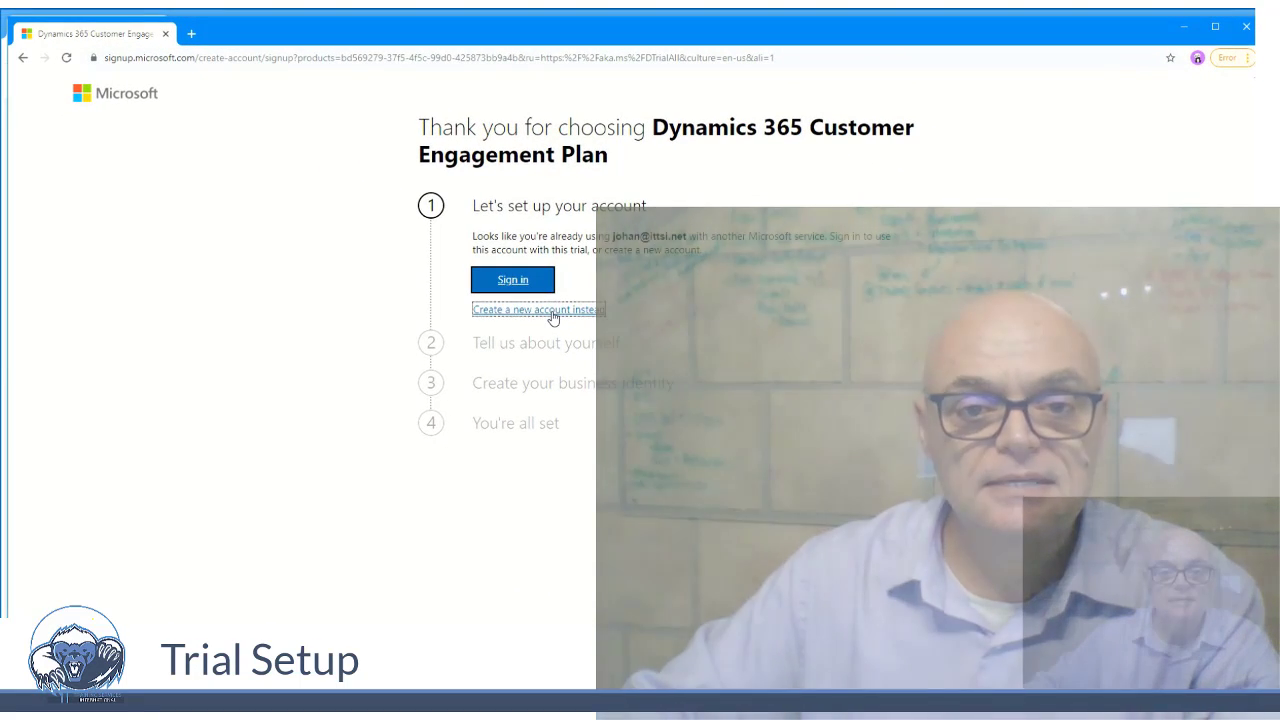
click(552, 314)
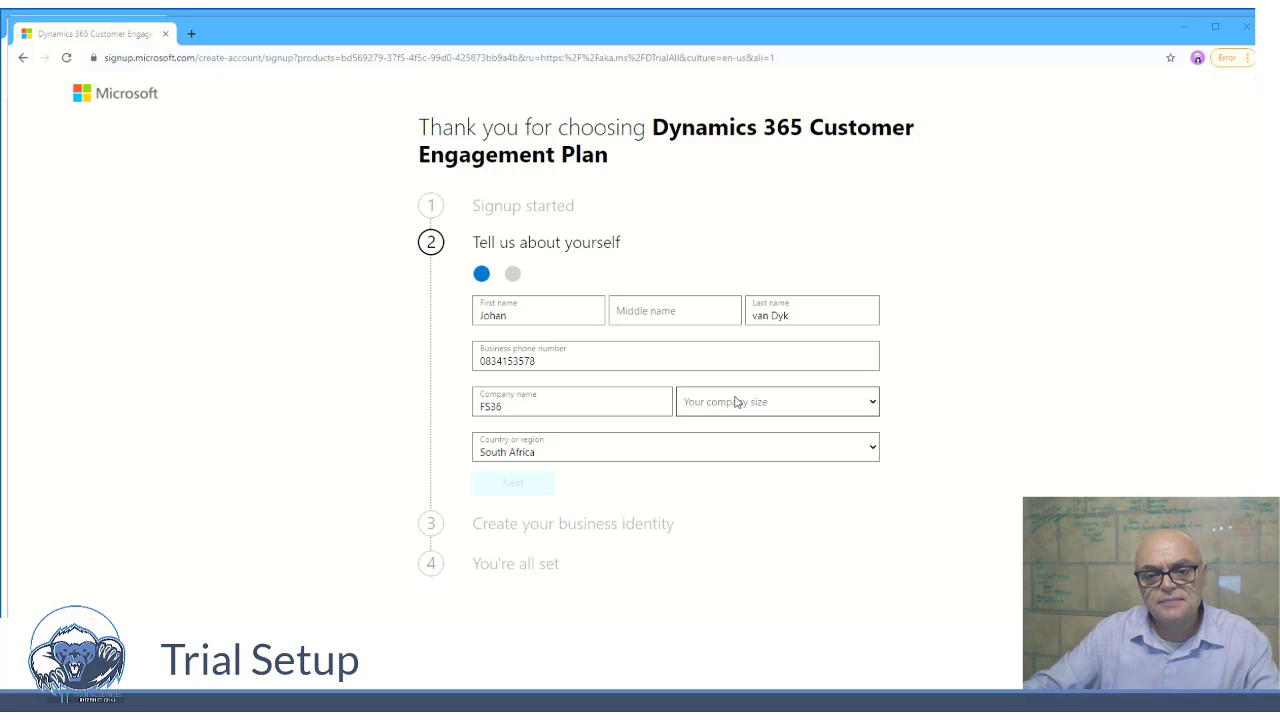
- Set the company size to 10-24 people and continue past the personal details
click(788, 408)
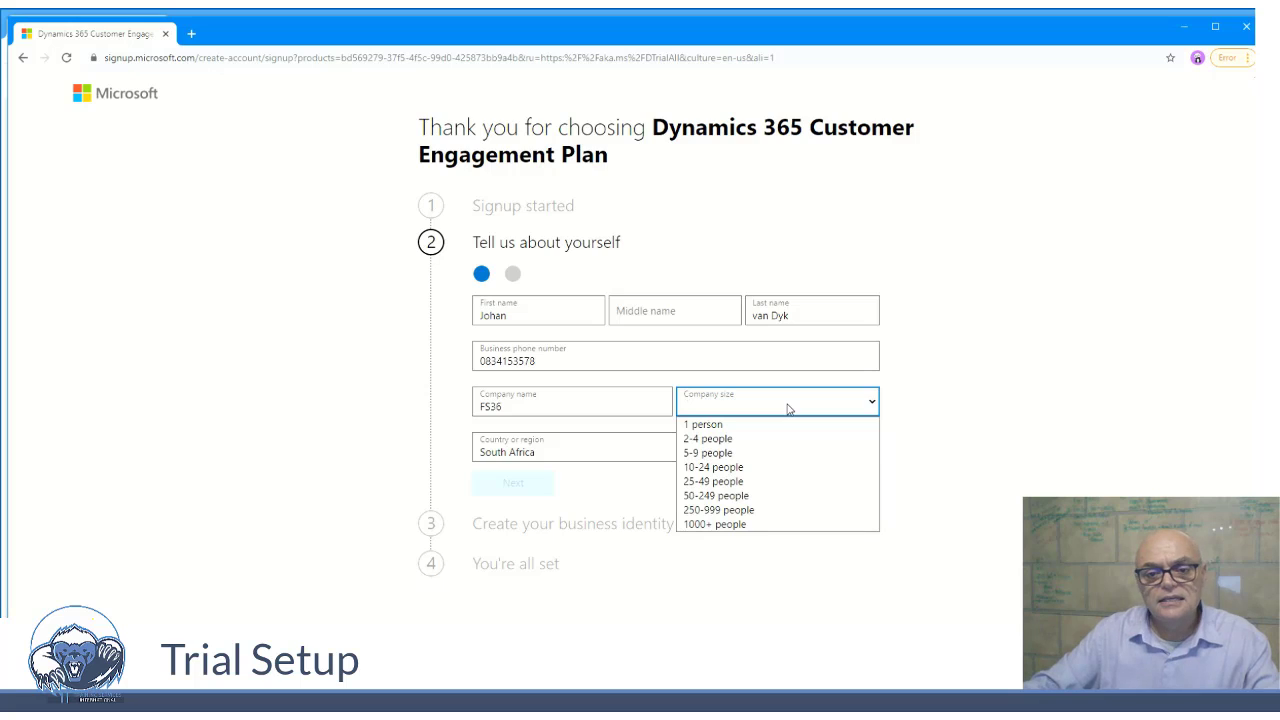
click(757, 474)
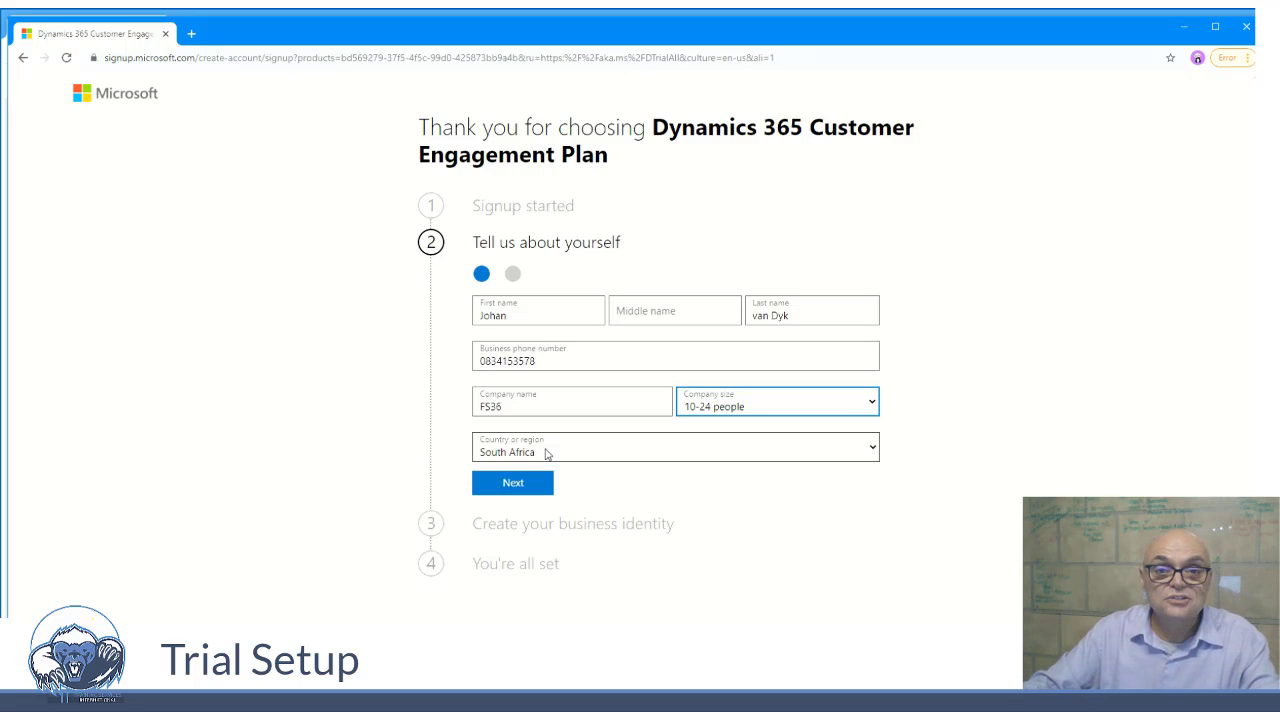
click(524, 483)
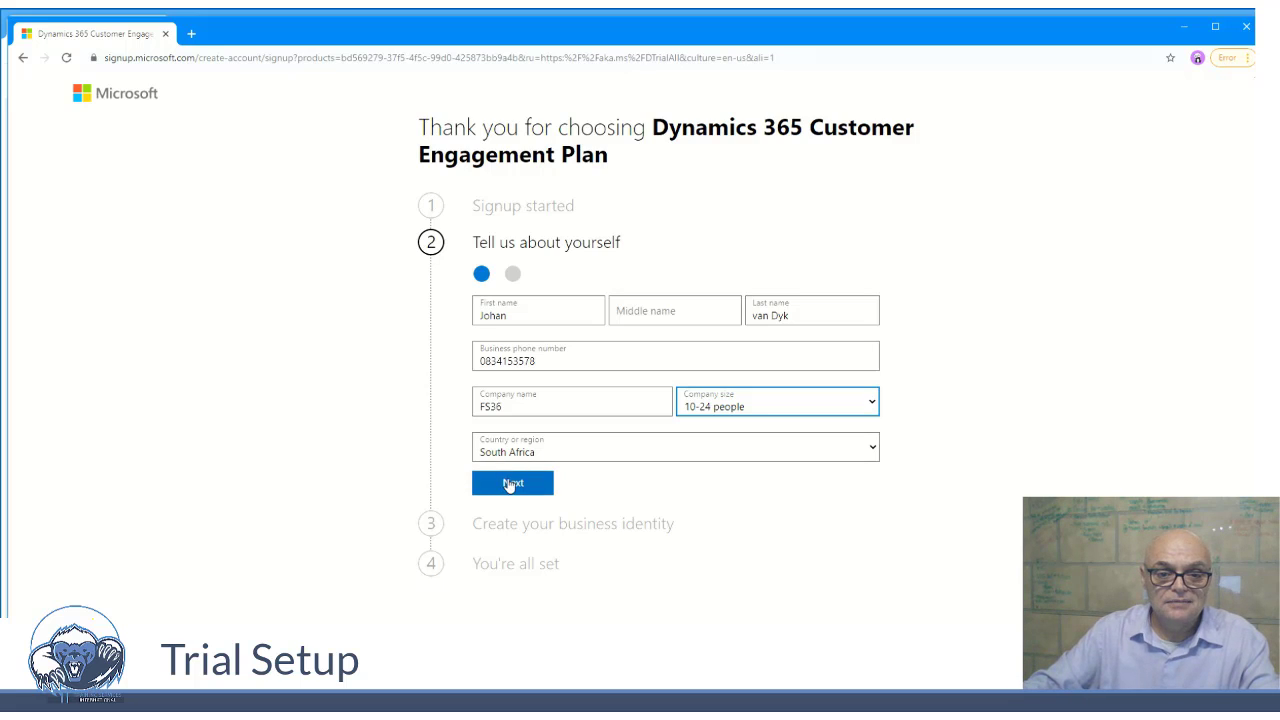
click(512, 484)
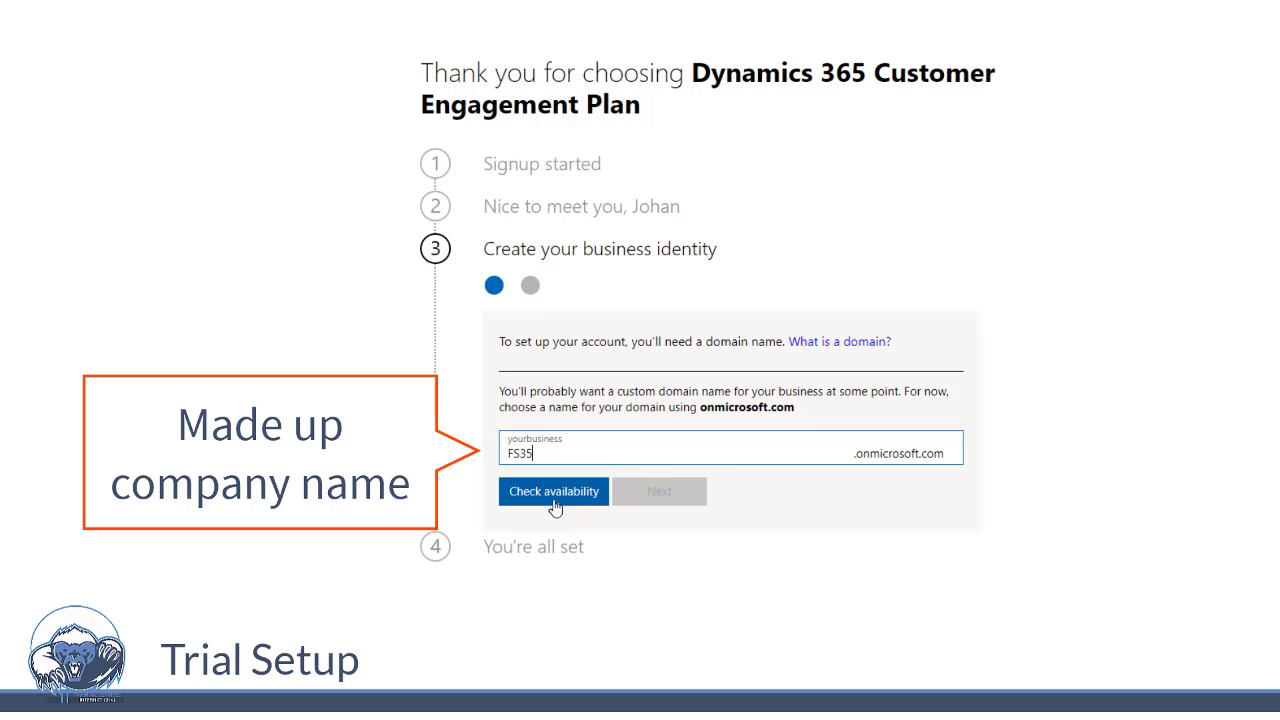
- Check availability of the FS35 domain and sign up with the entered user ID and password
click(555, 492)
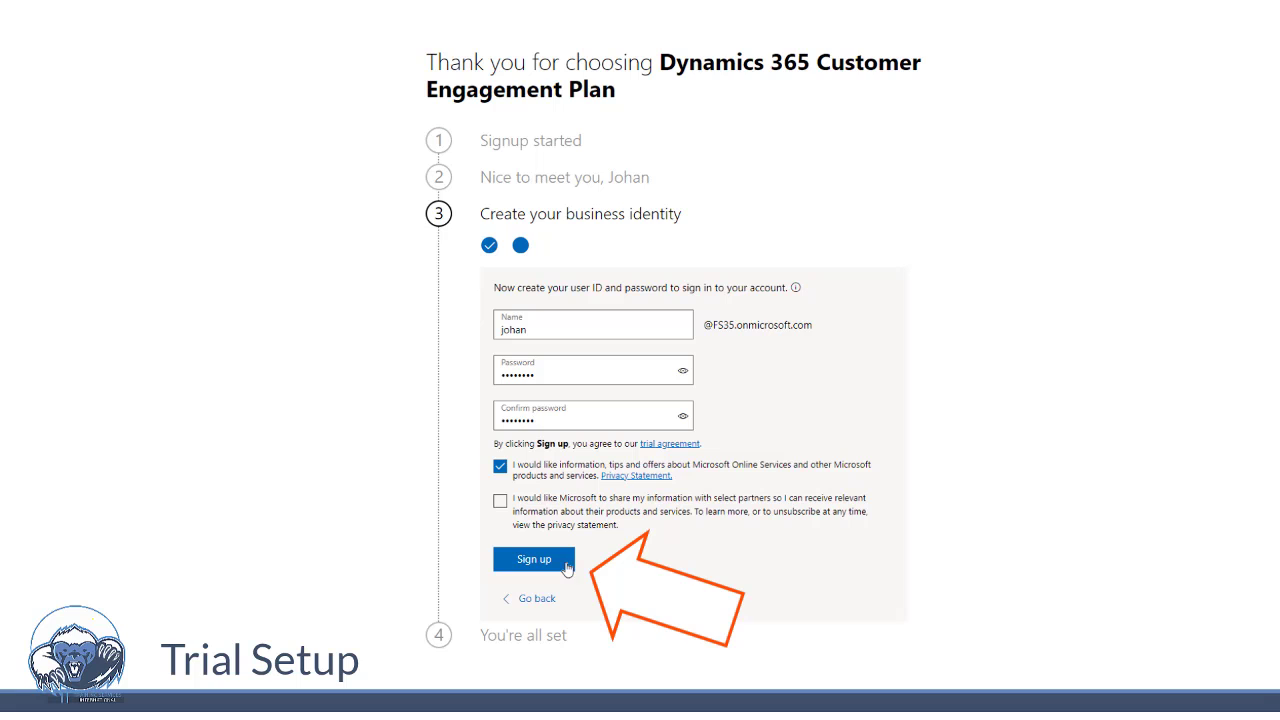
click(565, 563)
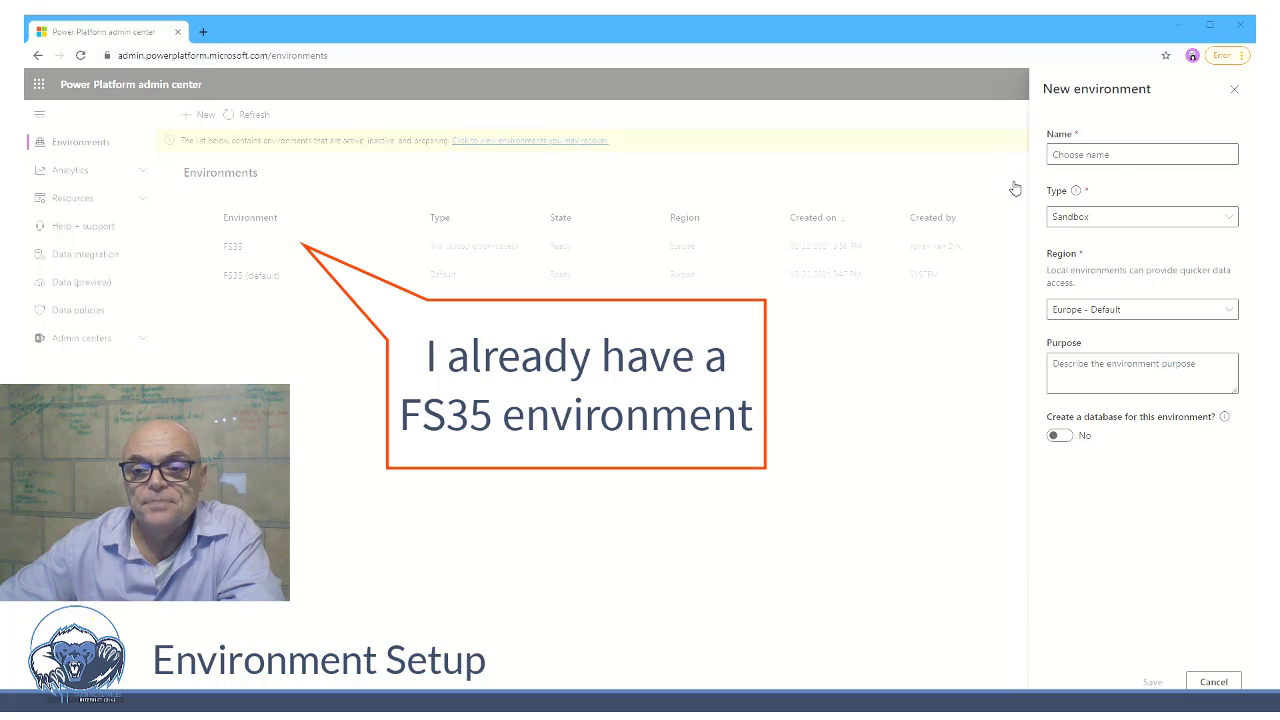
- Name the new environment FS35a and set its type to Trial (subscription-based)
click(1076, 155)
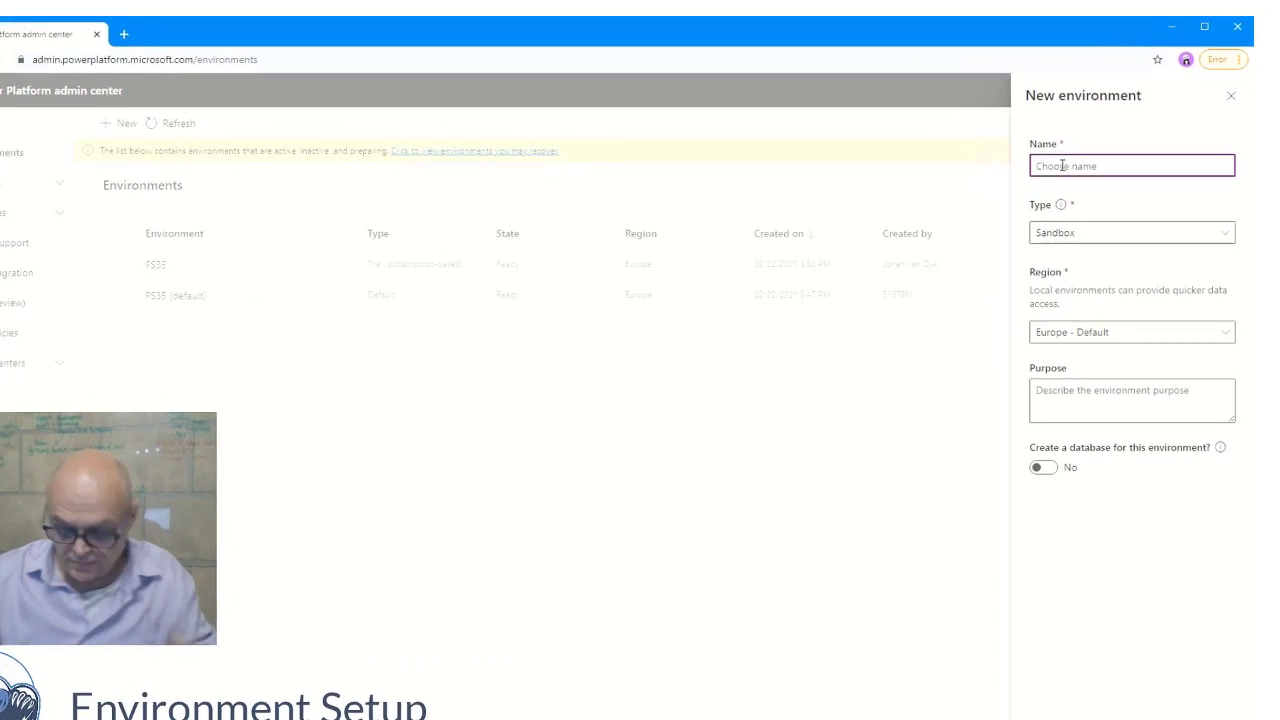
text(FS35)
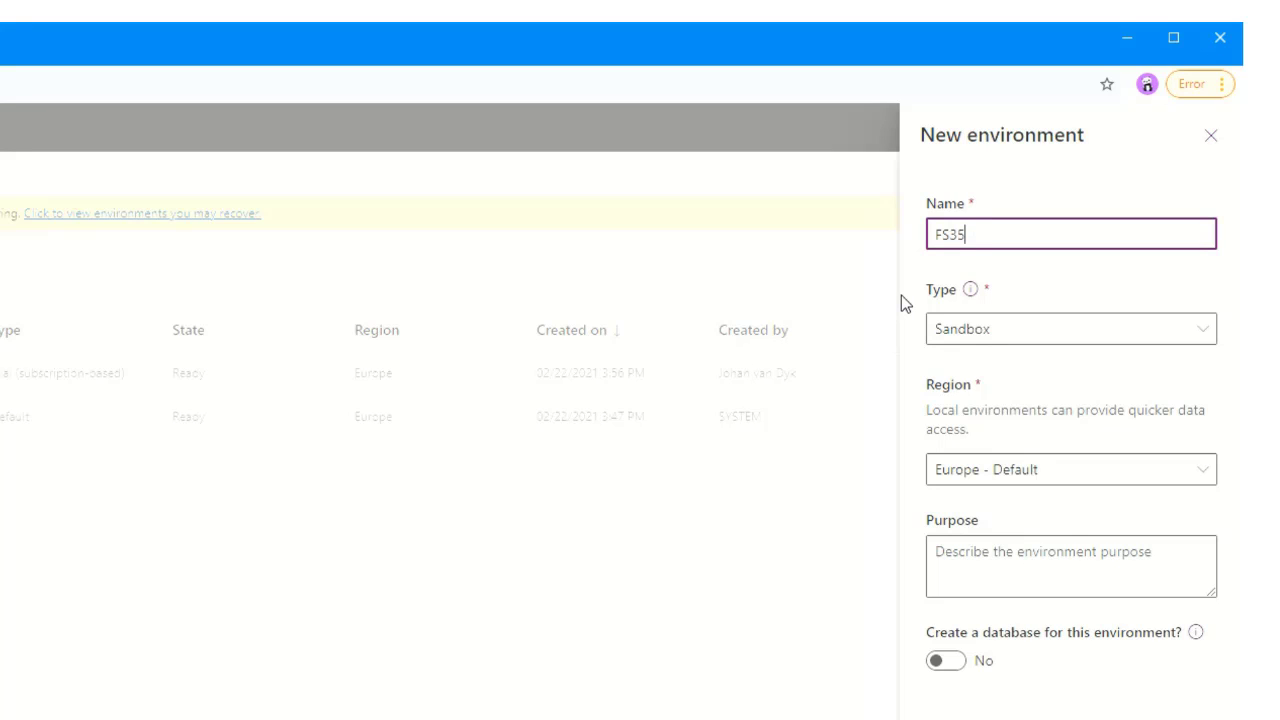
text(a)
click(985, 345)
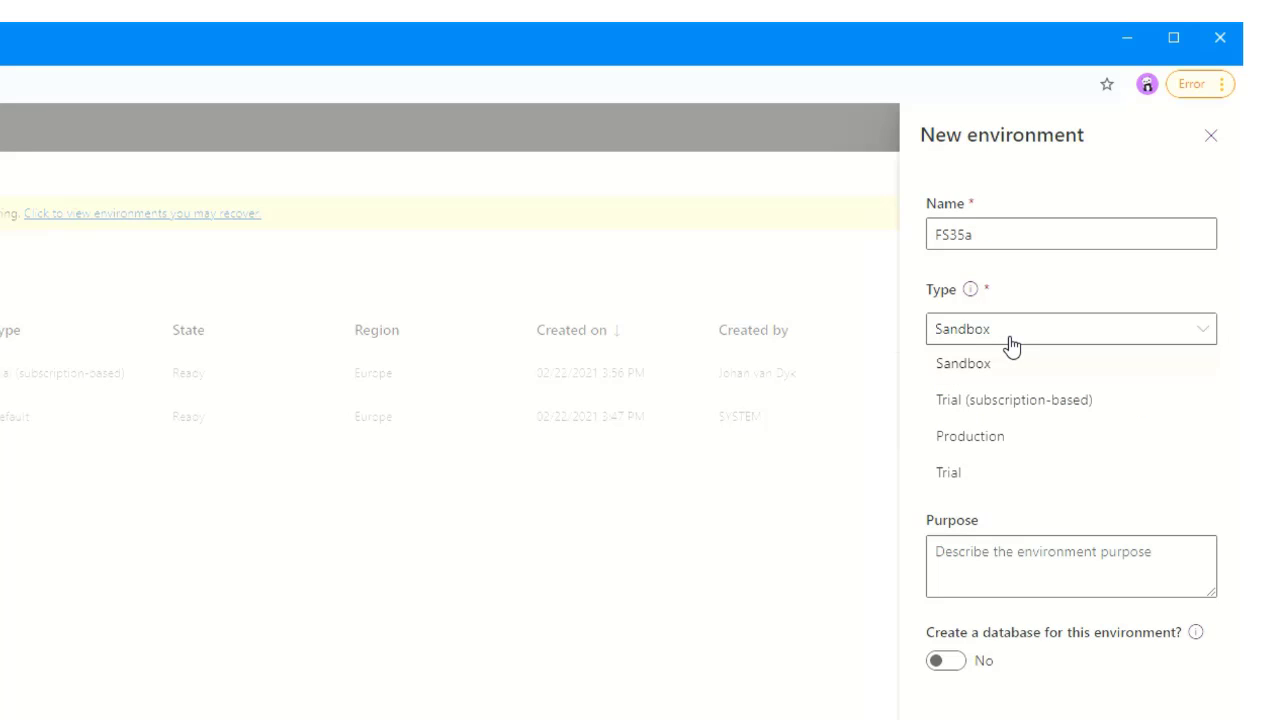
click(1029, 411)
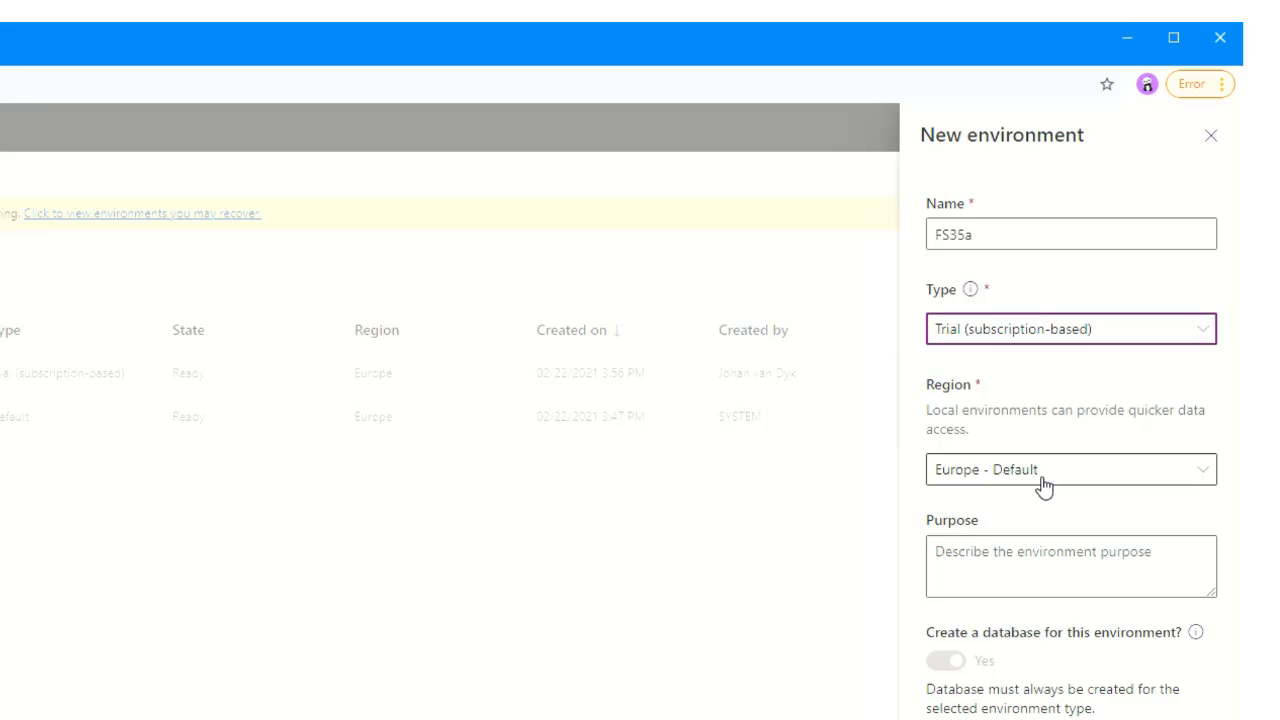
- Enter the purpose "To learn more about the Power Platform and Dynamics 365 environments" and proceed to the database settings
click(1015, 562)
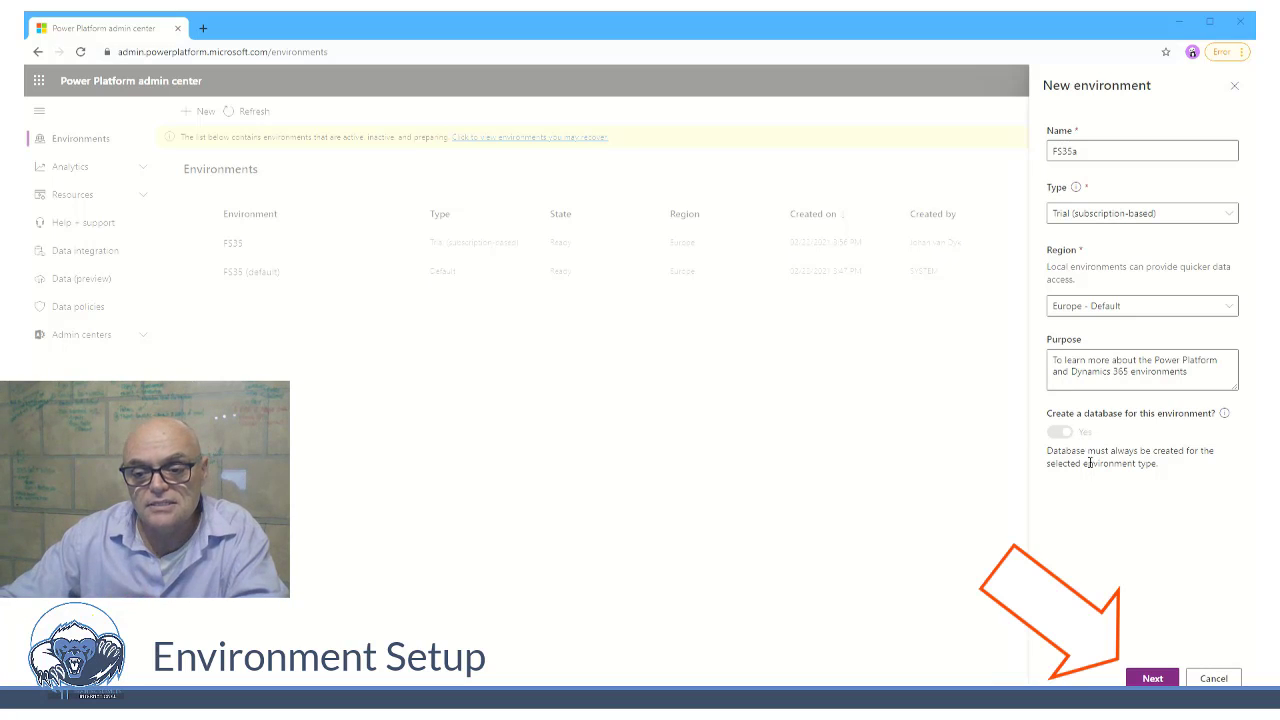
click(1147, 680)
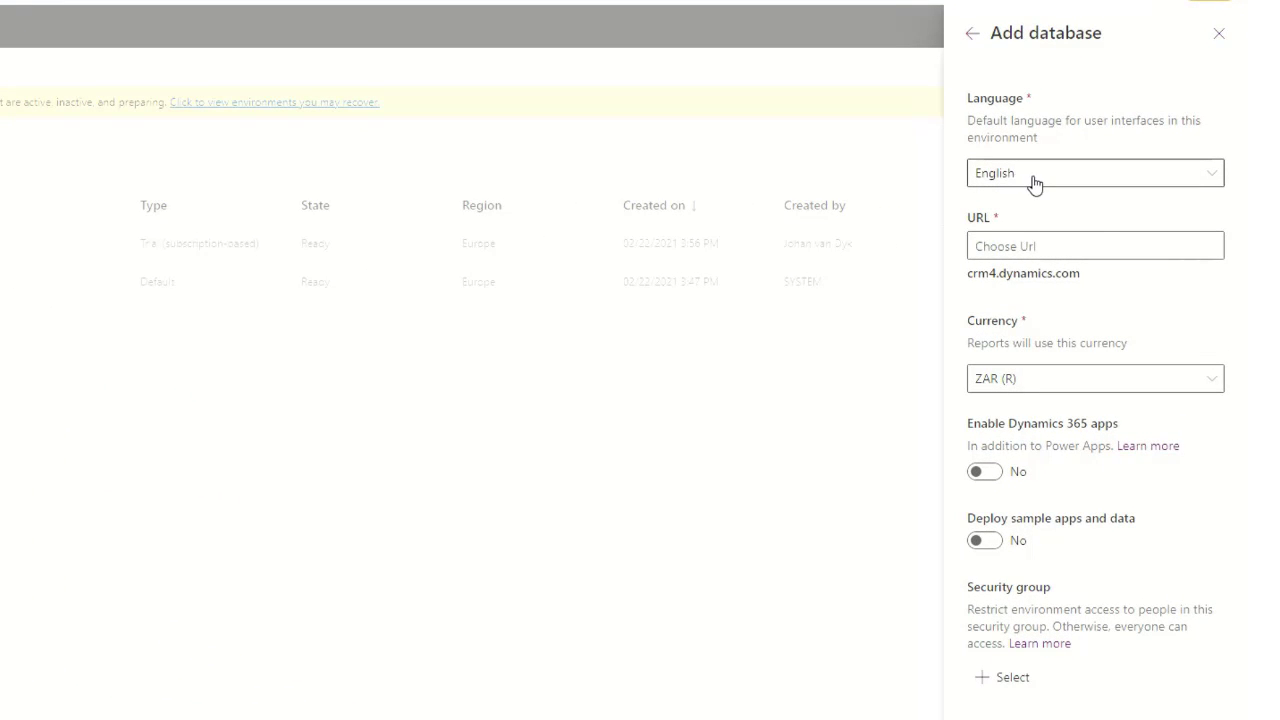
- Set the database URL to fs35a
click(1025, 248)
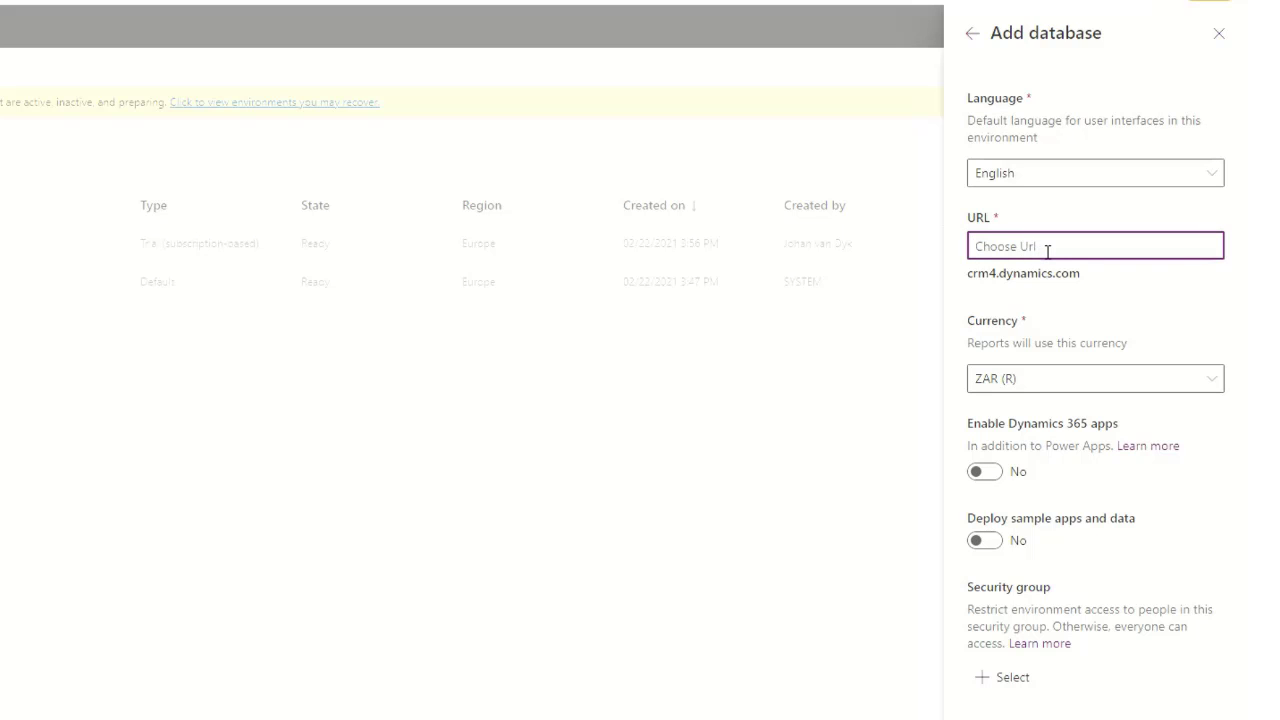
text(fs35a)
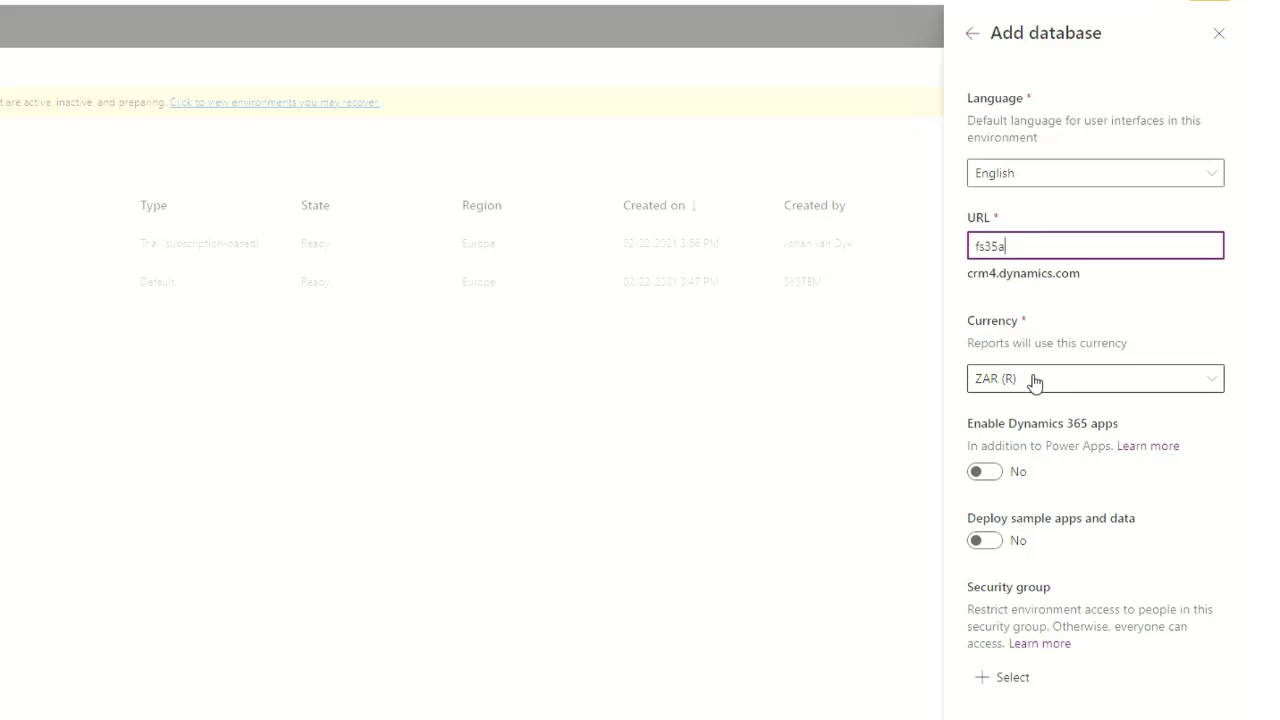
- Enable Dynamics 365 apps, deploy all enterprise applications automatically, and save the database
click(1061, 416)
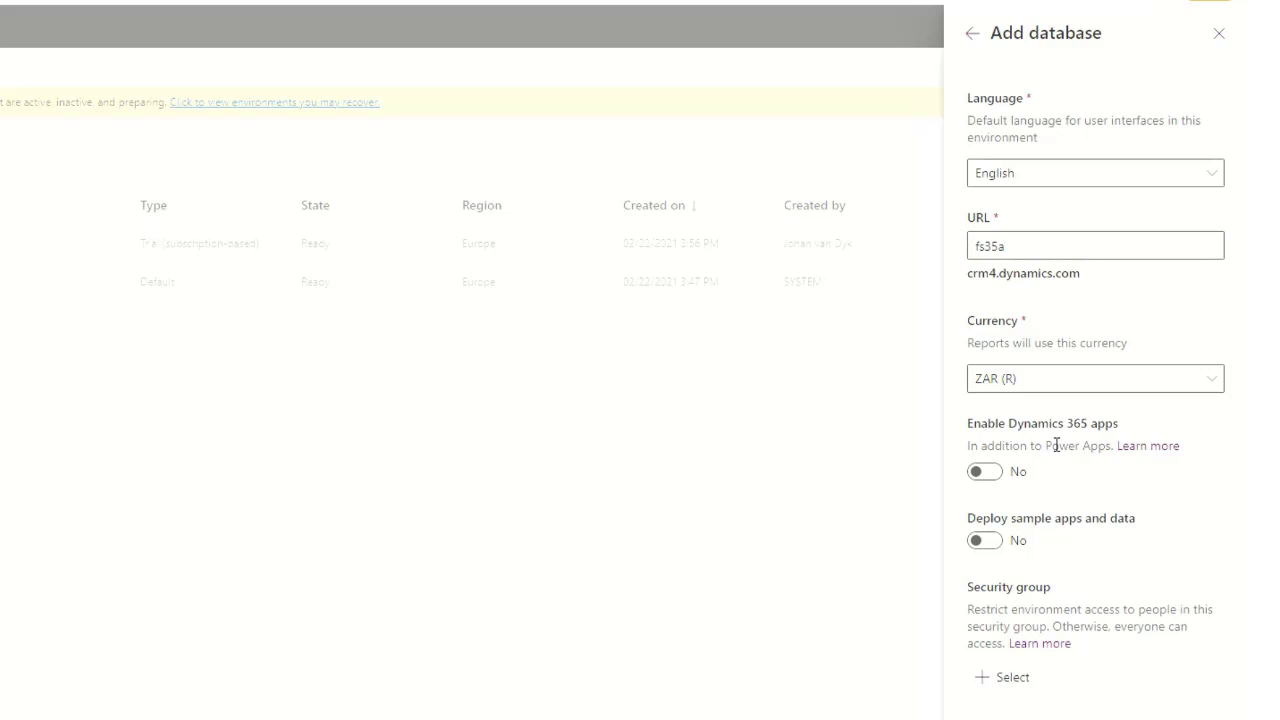
click(984, 474)
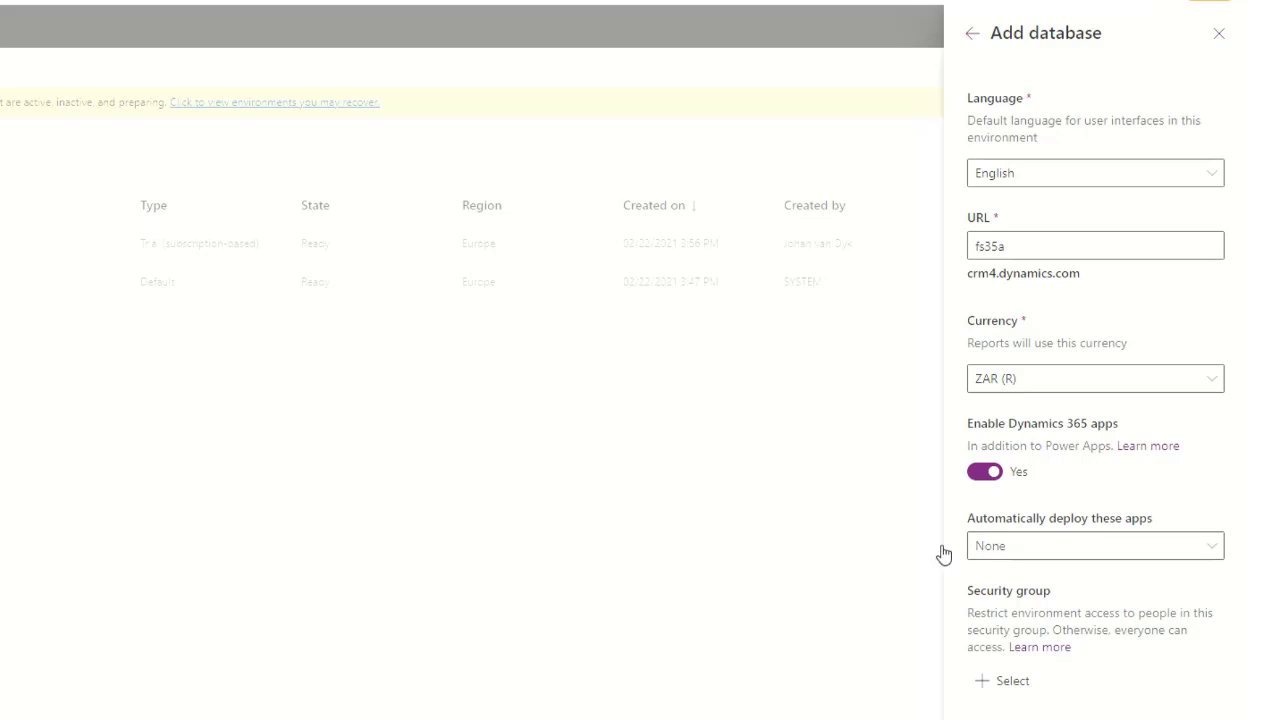
click(1092, 555)
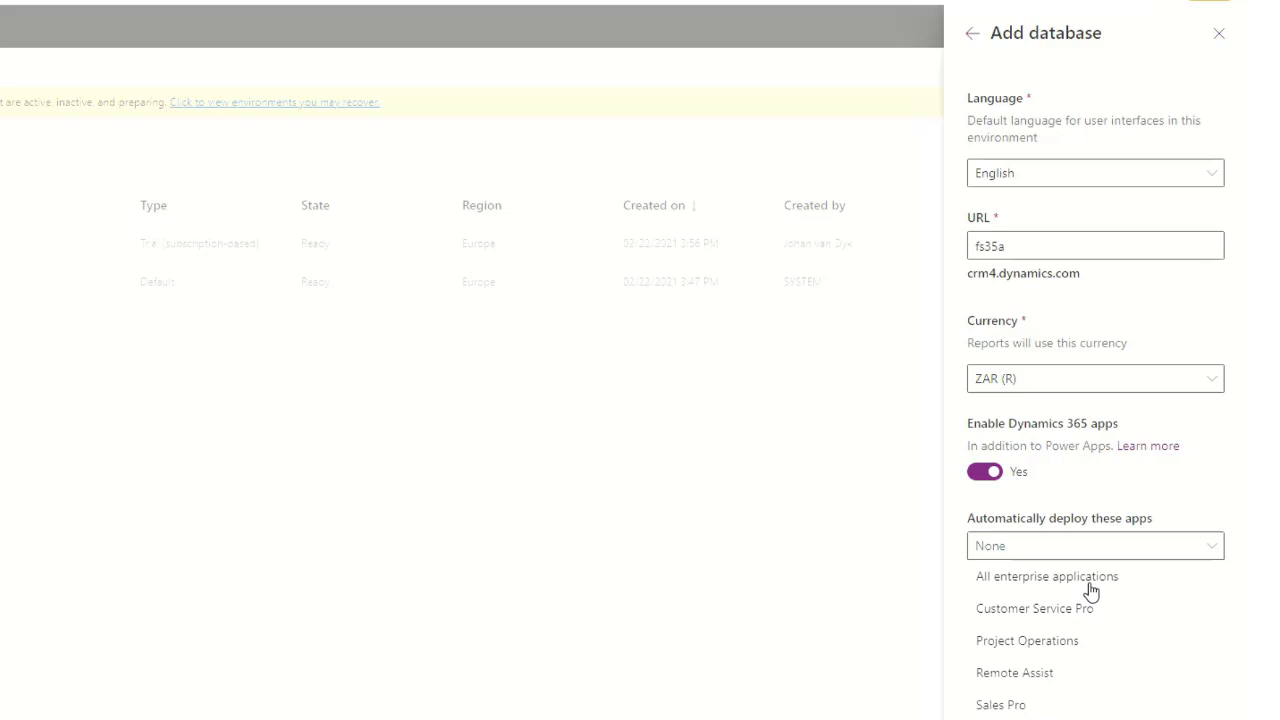
click(1090, 590)
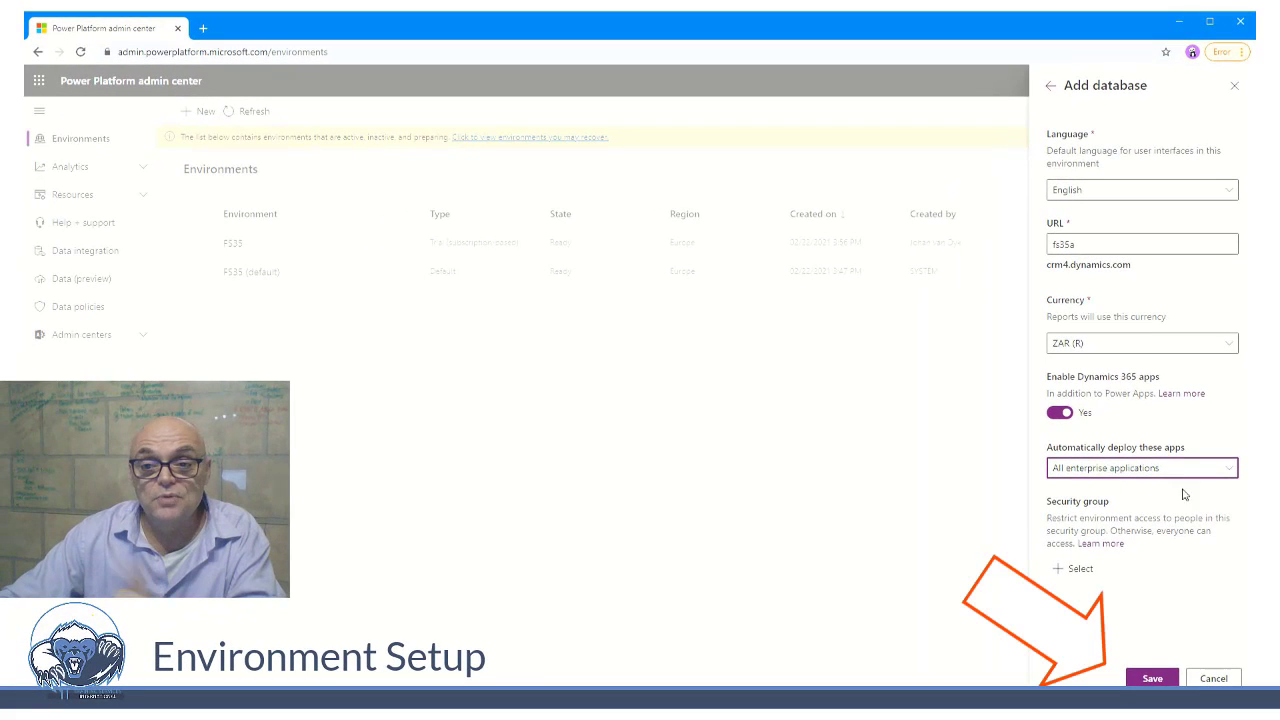
click(1152, 678)
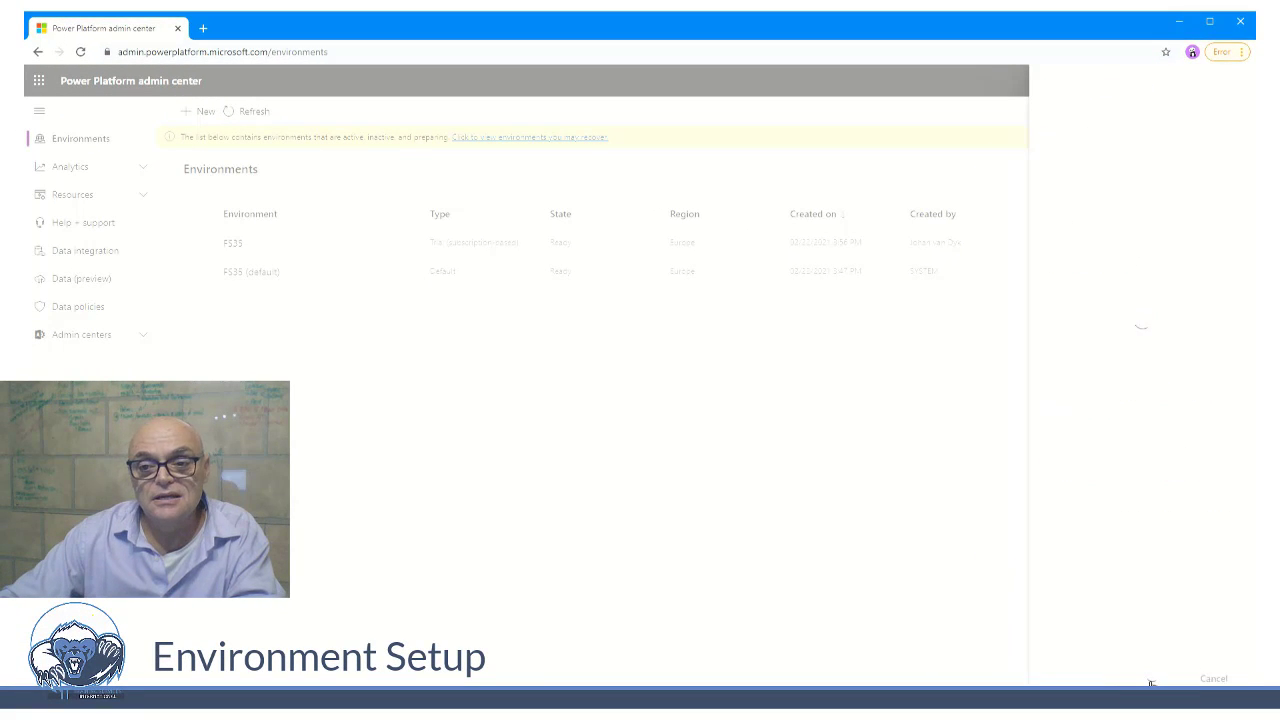